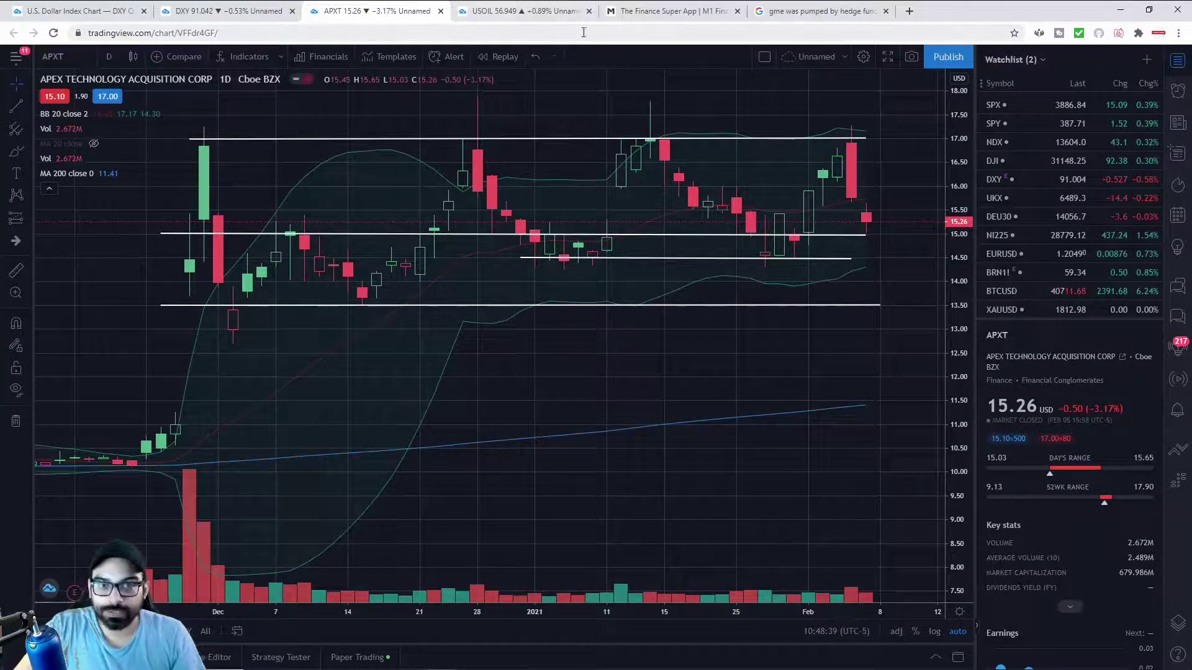
- Check the Wells Fargo (WFC) stock page in M1 Finance and return to the APXT chart in TradingView
{"action": "left_click", "coordinate": [667, 12]}
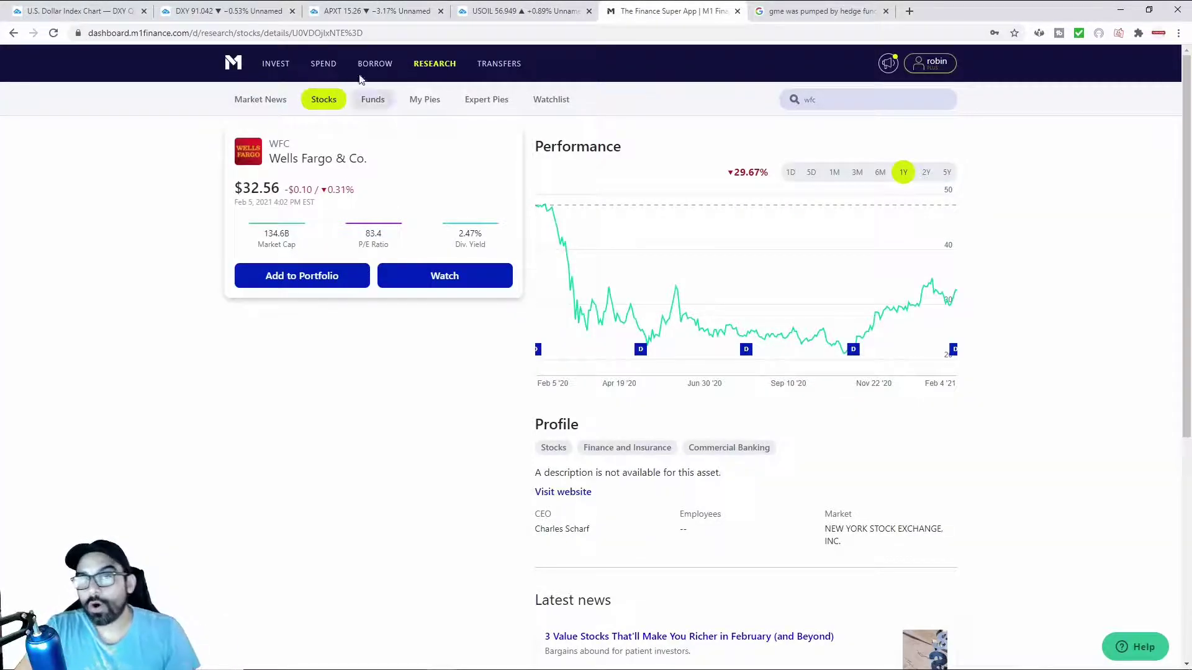
{"action": "left_click", "coordinate": [350, 11]}
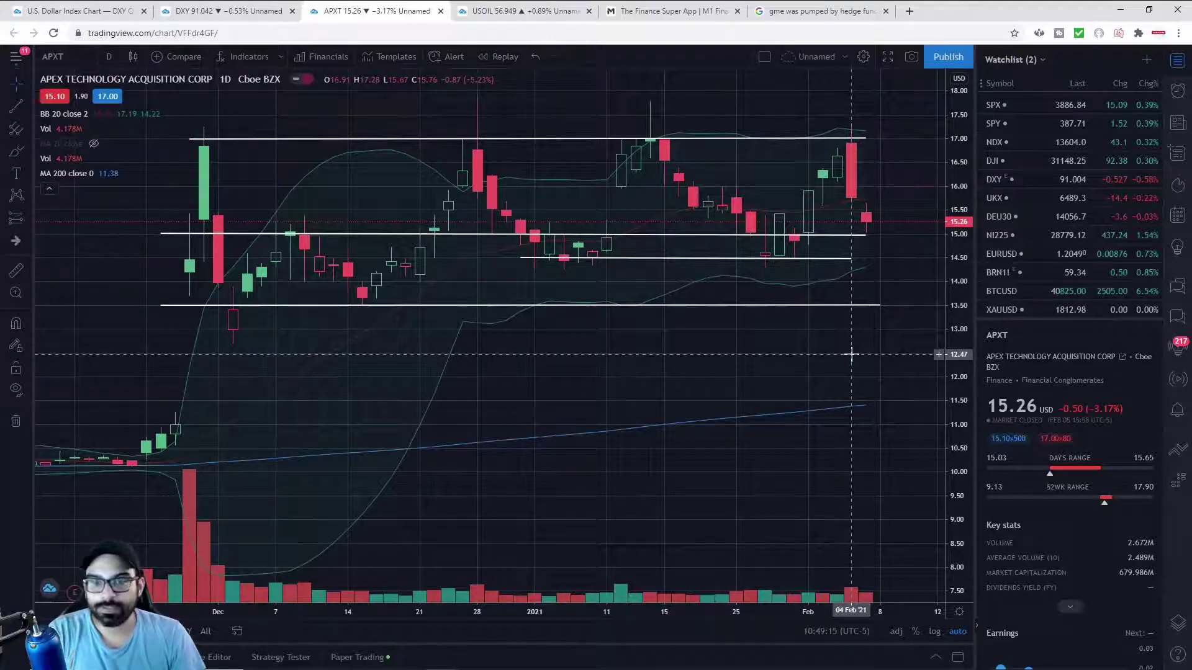
- Load the JetBlue (JBLU) daily chart and examine the recent price range between the 14.00 and 16.00 lines
{"action": "type", "text": "JBLU"}
{"action": "key", "text": "Return"}
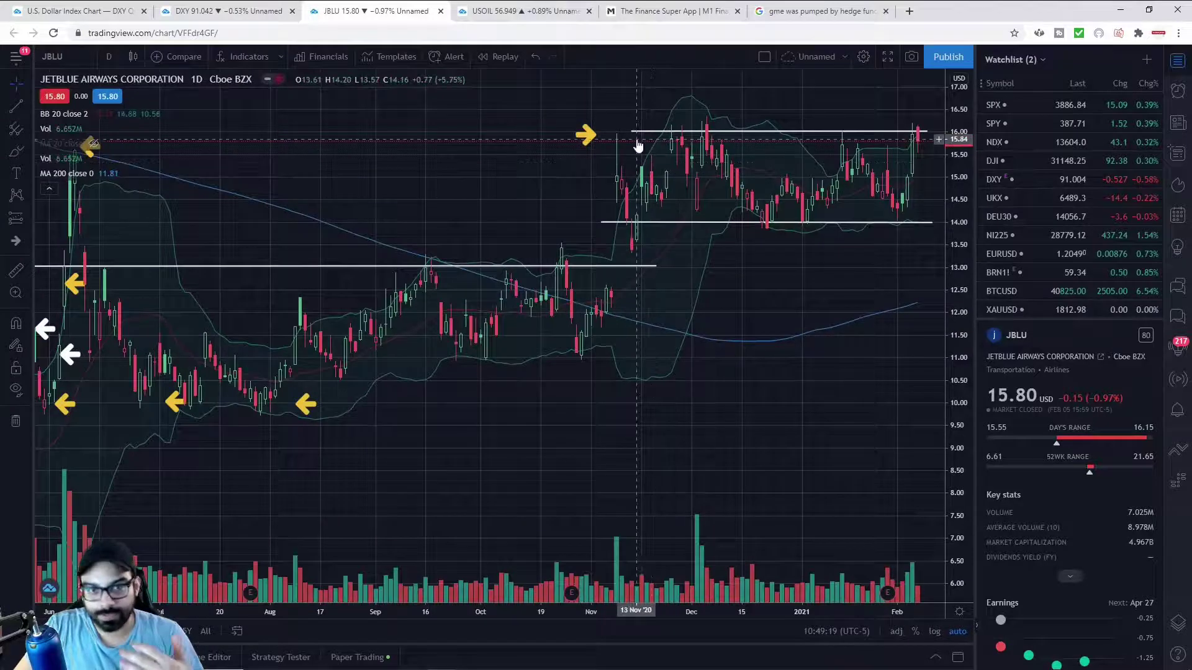
{"action": "left_click", "coordinate": [648, 132]}
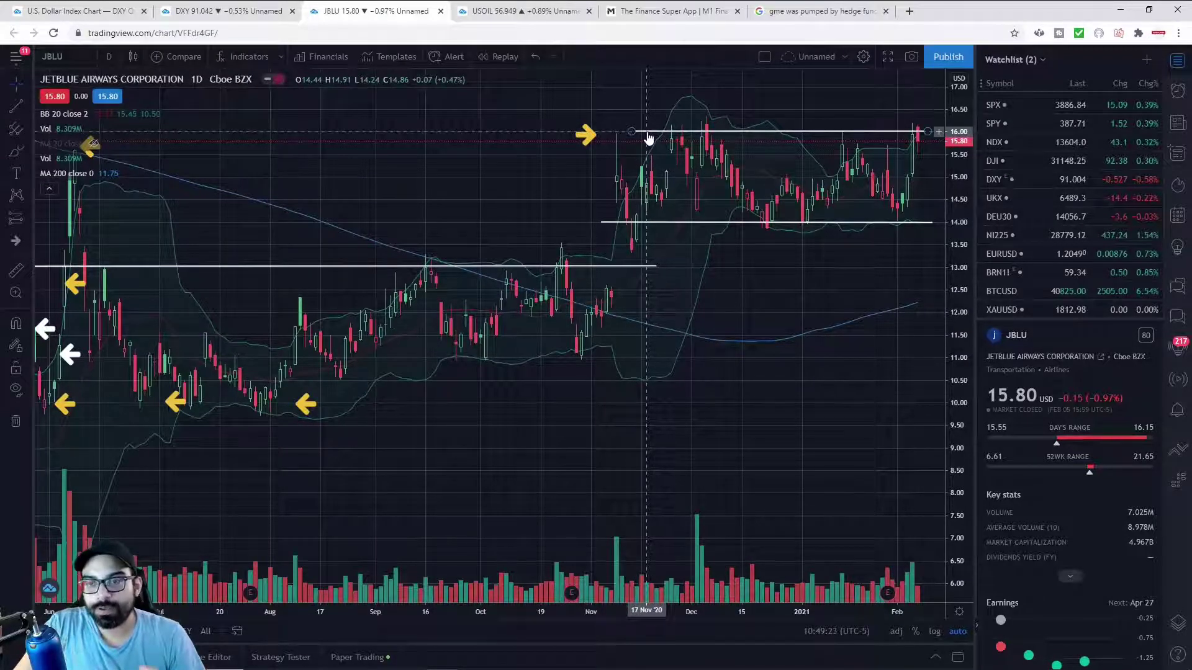
{"action": "left_click", "coordinate": [732, 316]}
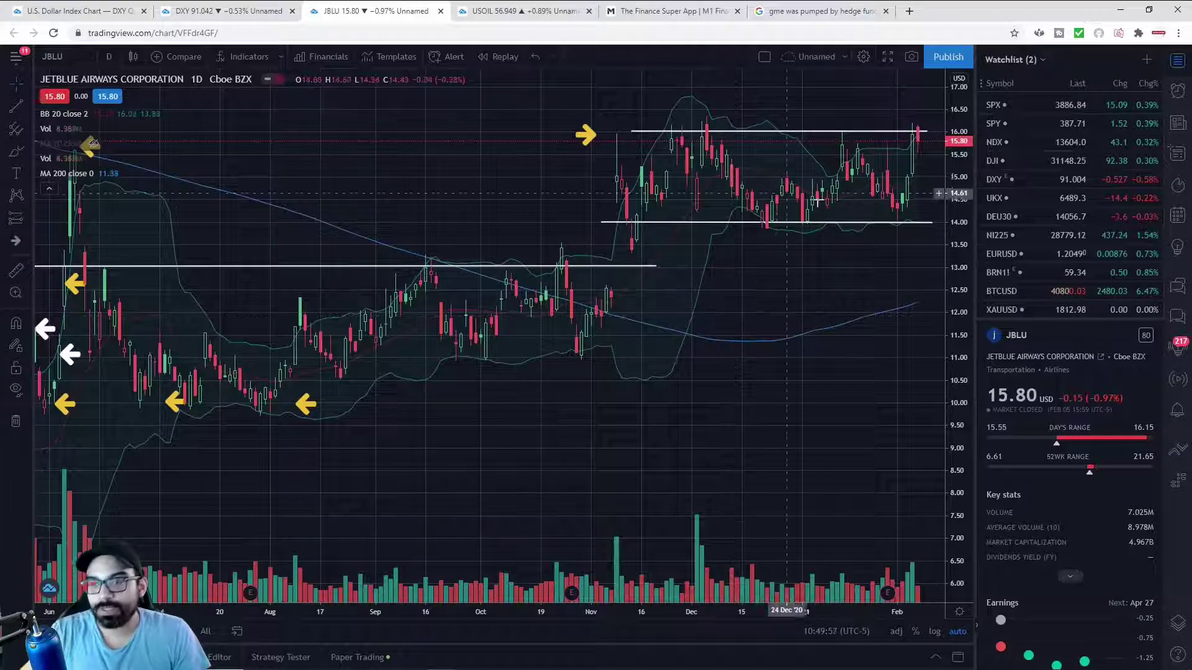
{"action": "scroll", "coordinate": [883, 265], "scroll_direction": "up", "scroll_amount": 5}
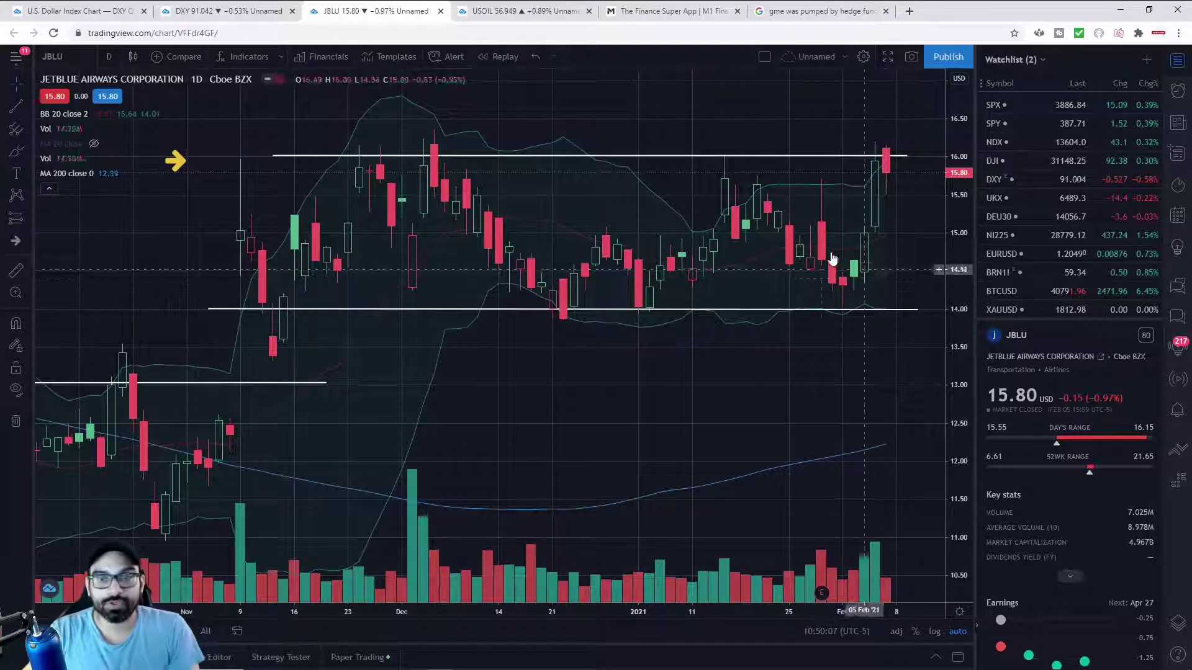
{"action": "left_click", "coordinate": [900, 156]}
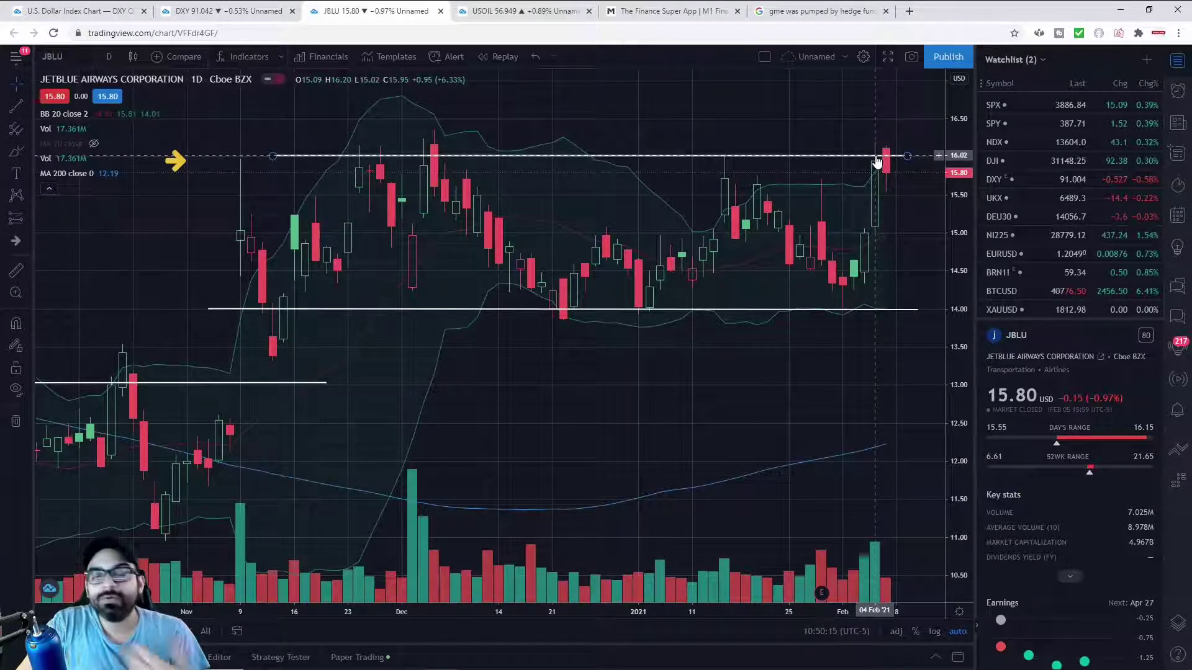
- Examine JBLU's multi-year price history against the 16.00 level, return to recent months, and dismiss the advertisement
{"action": "scroll", "coordinate": [785, 224], "scroll_direction": "down", "scroll_amount": 10}
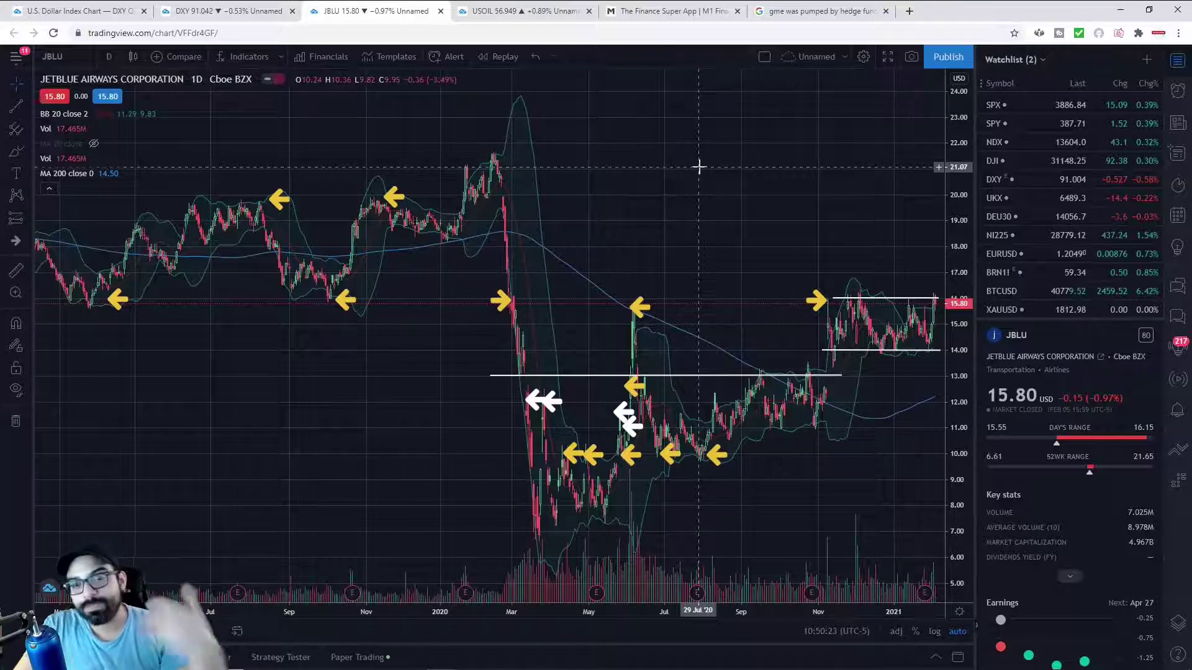
{"action": "scroll", "coordinate": [700, 166], "scroll_direction": "down", "scroll_amount": 5}
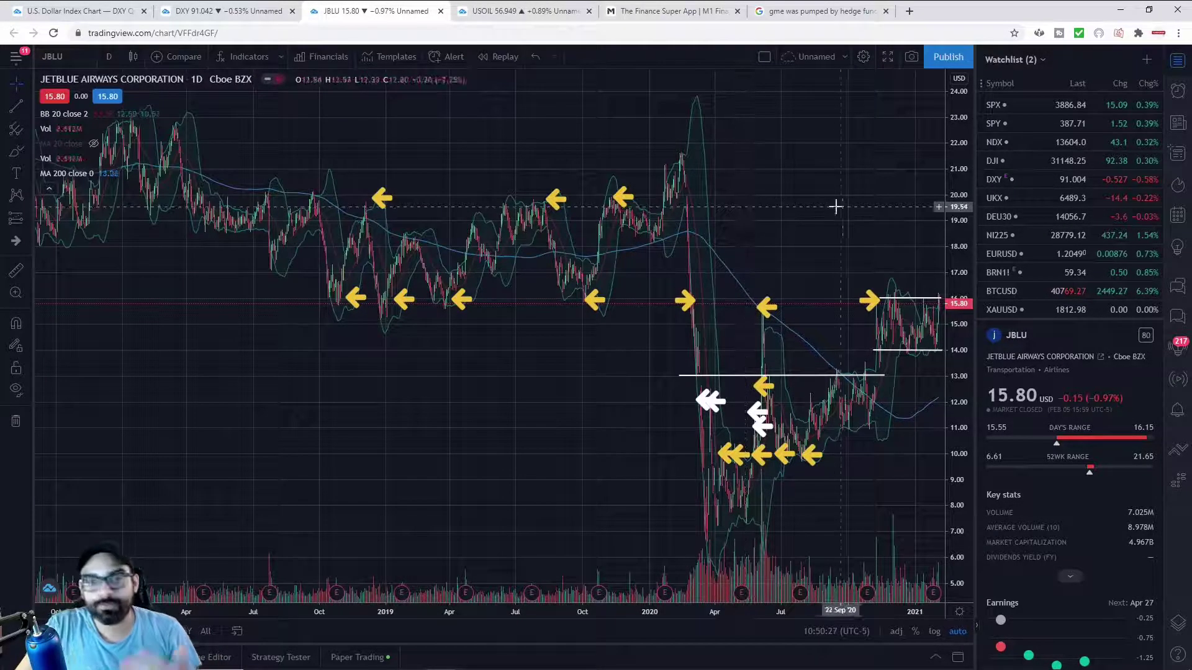
{"action": "scroll", "coordinate": [832, 206], "scroll_direction": "up", "scroll_amount": 1}
{"action": "scroll", "coordinate": [835, 211], "scroll_direction": "up", "scroll_amount": 4}
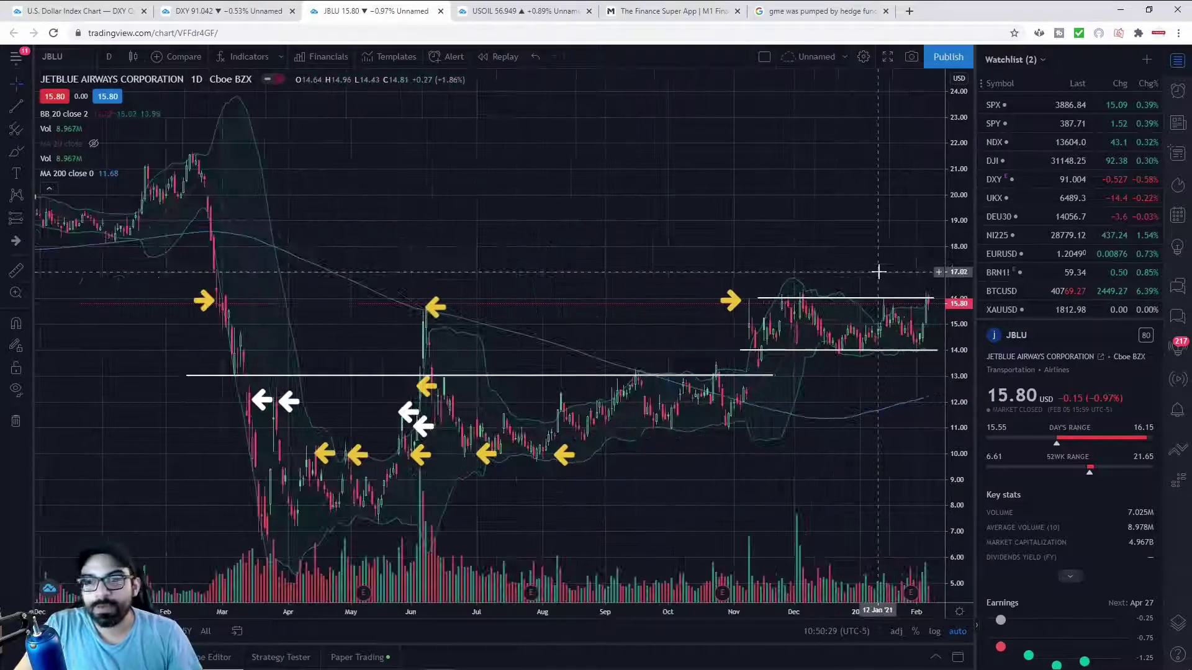
{"action": "scroll", "coordinate": [848, 203], "scroll_direction": "up", "scroll_amount": 3}
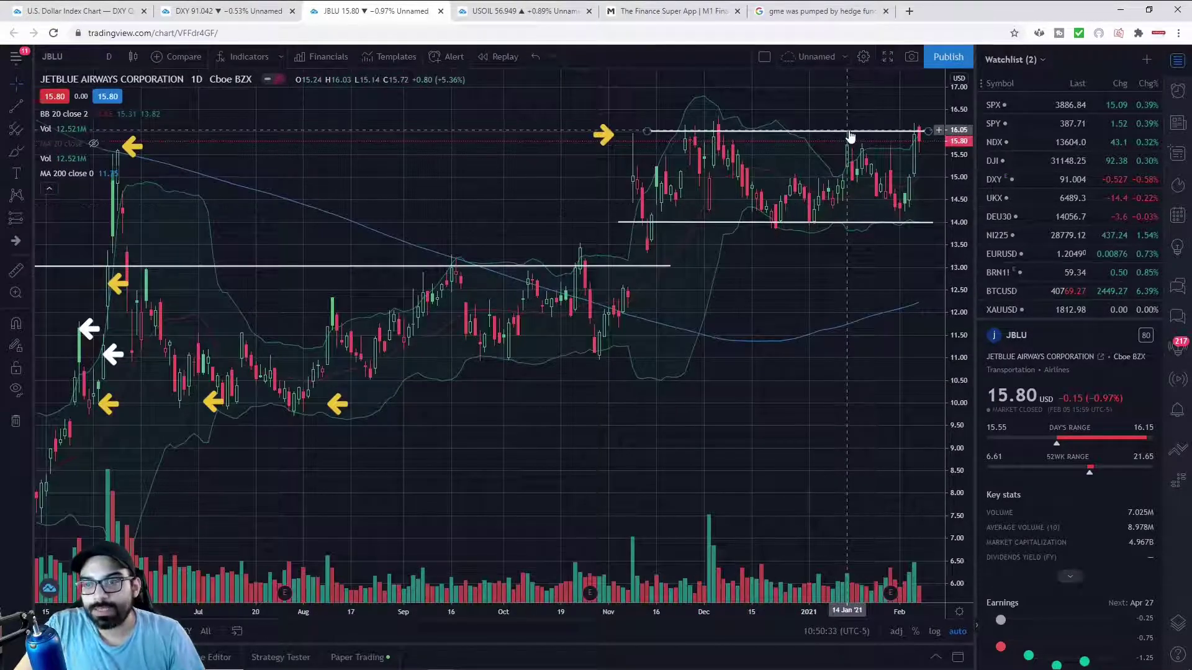
{"action": "key", "text": "Escape"}
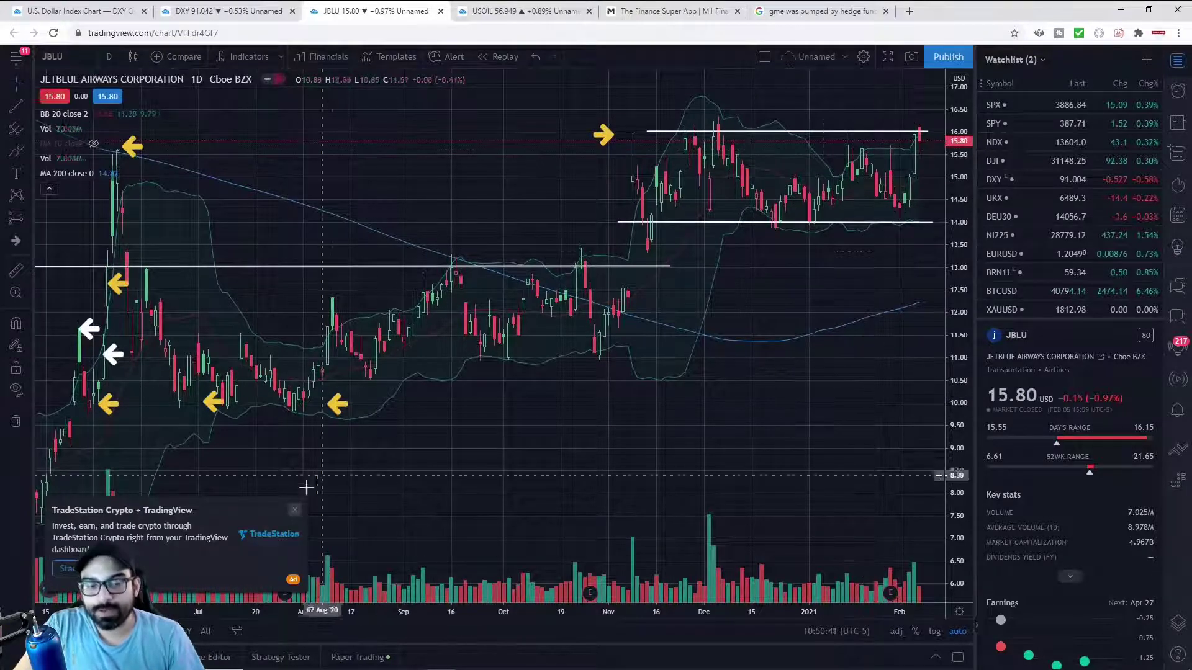
{"action": "left_click", "coordinate": [294, 510]}
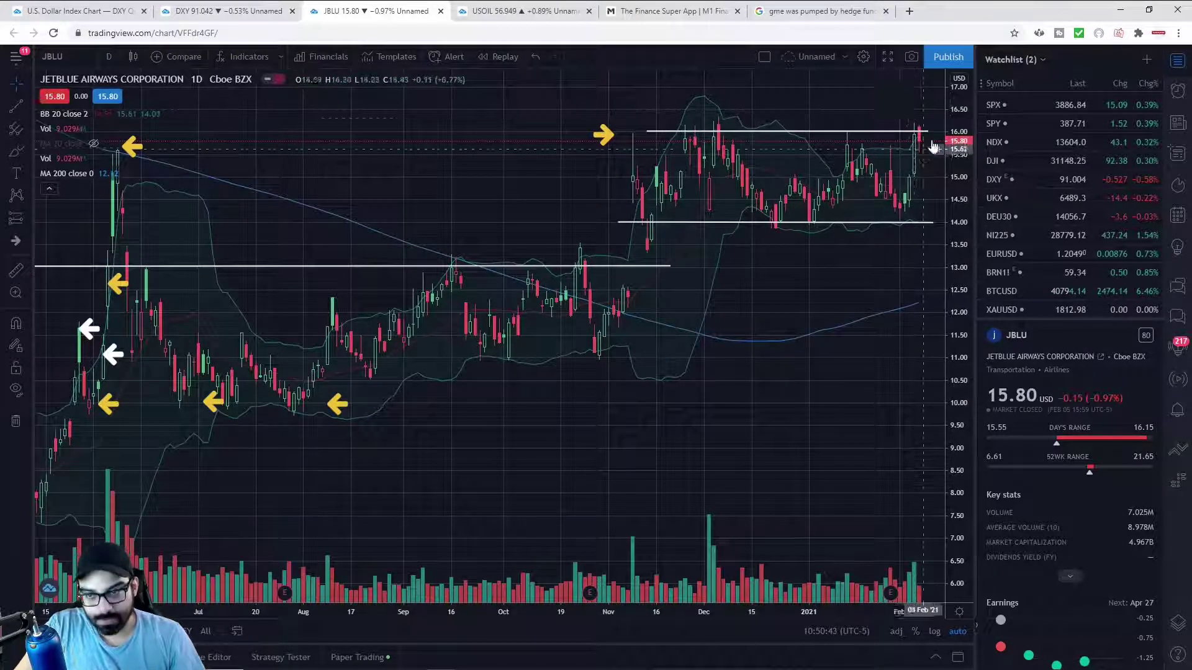
{"action": "scroll", "coordinate": [916, 215], "scroll_direction": "up", "scroll_amount": 3}
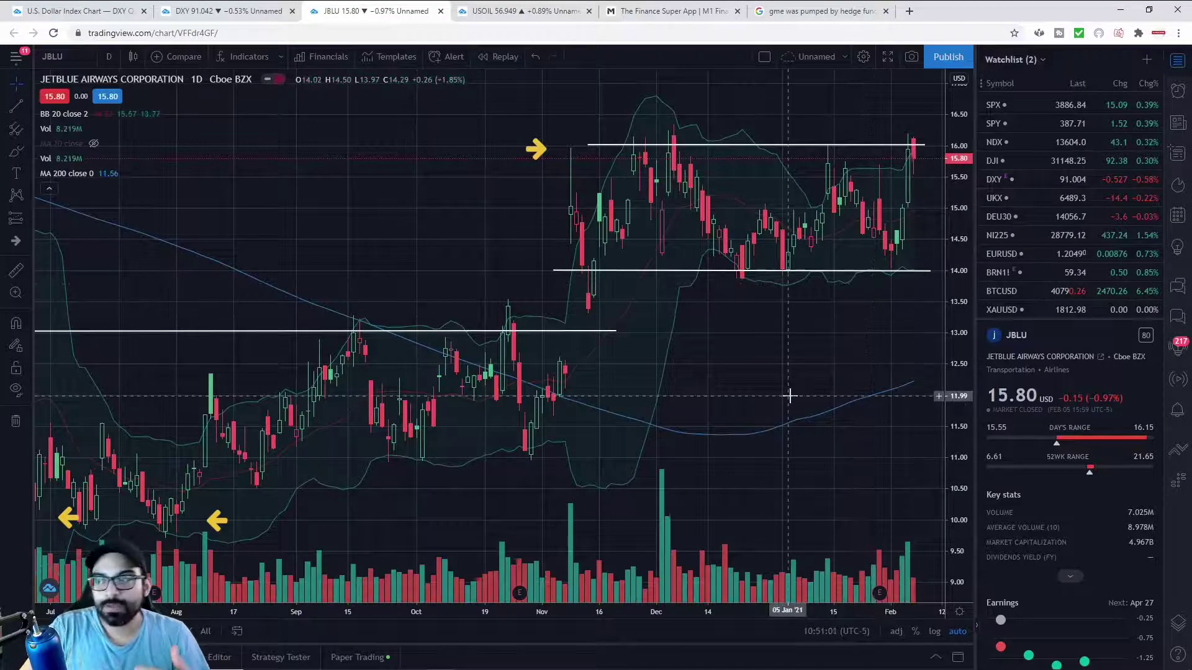
- Load the Alibaba (BABA) chart
{"action": "type", "text": "BABA"}
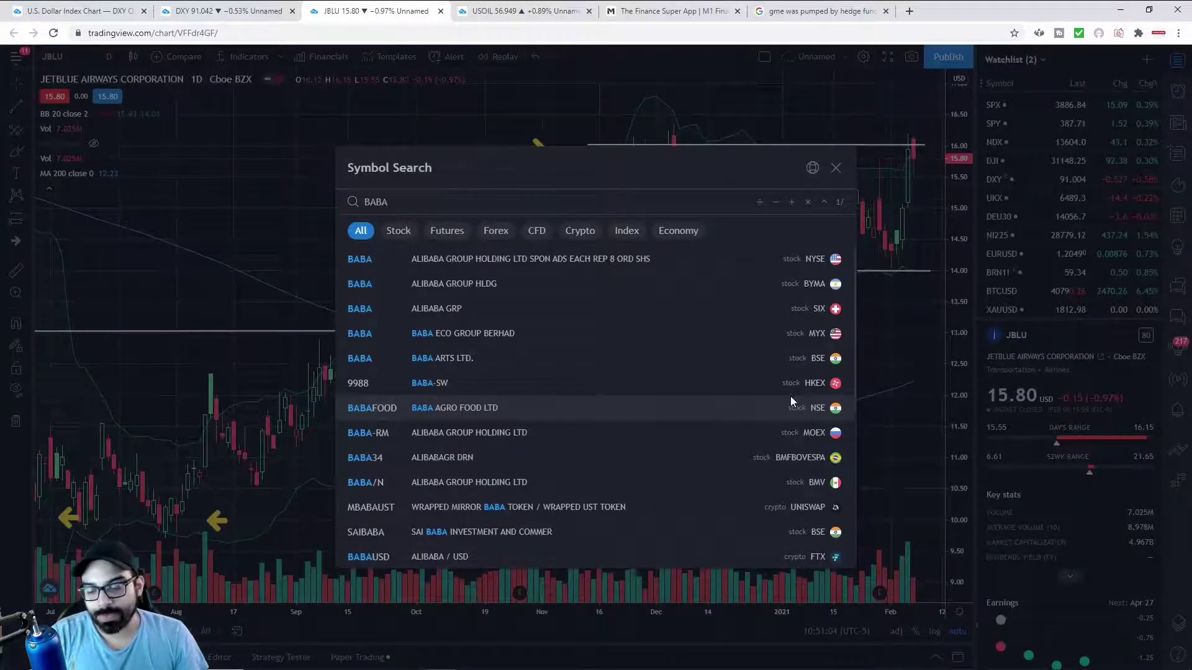
{"action": "key", "text": "Return"}
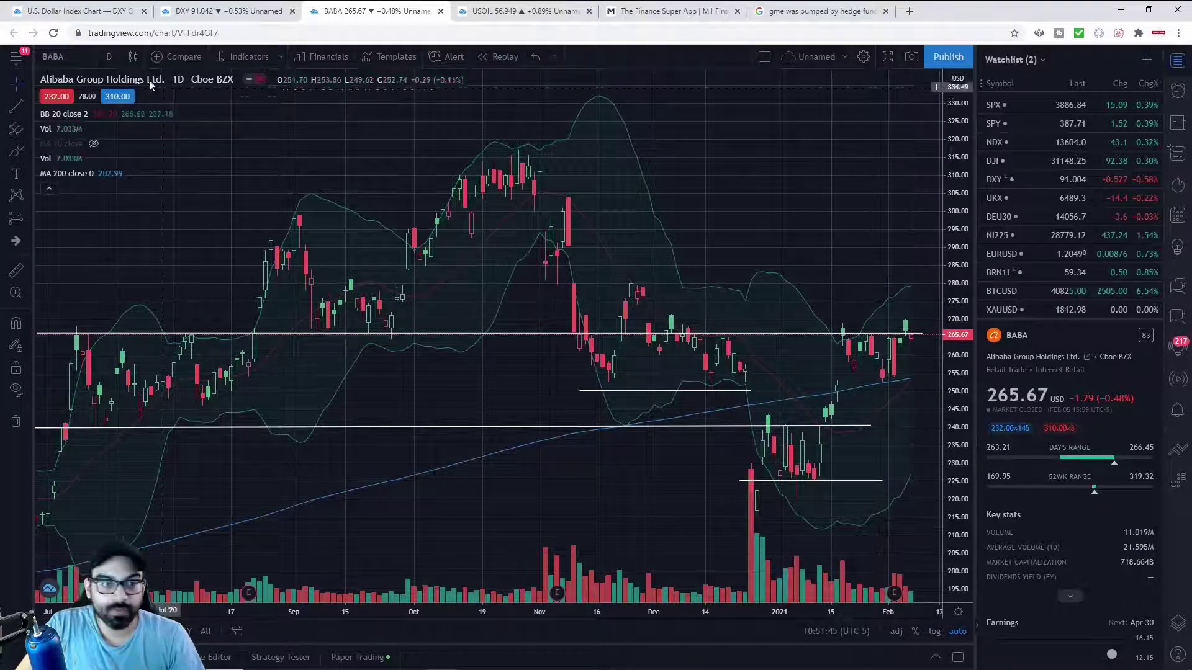
- Inspect BABA's early February price action at the 5-minute interval and reopen the interval choices
{"action": "left_click", "coordinate": [112, 57]}
{"action": "left_click", "coordinate": [148, 250]}
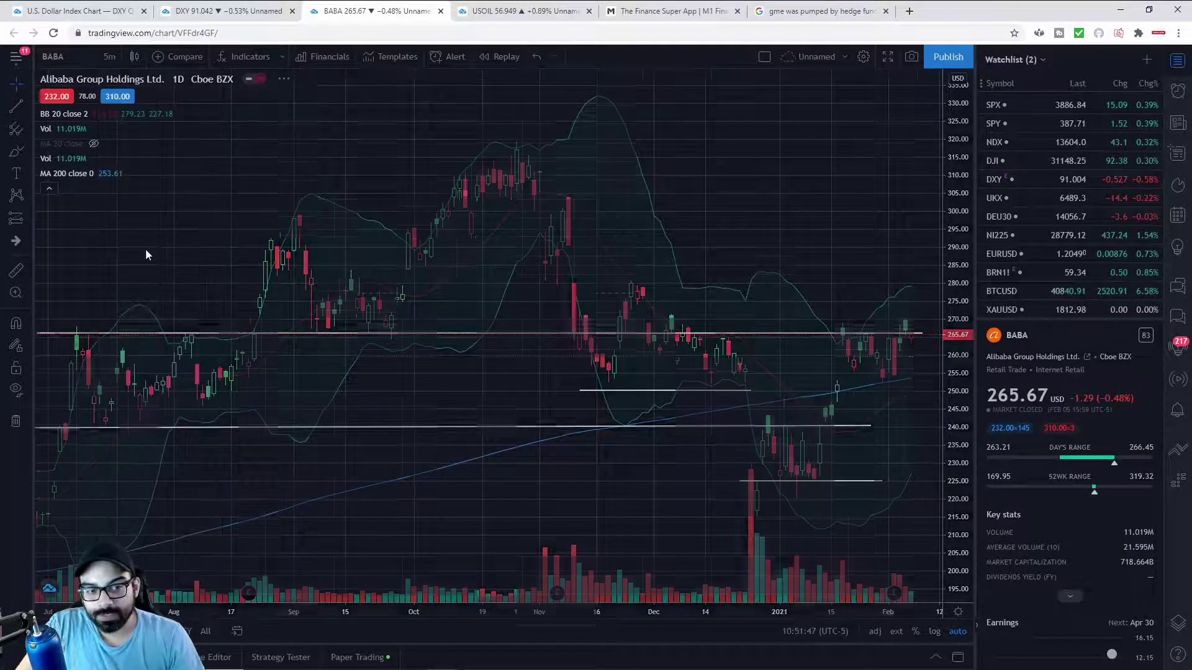
{"action": "scroll", "coordinate": [386, 339], "scroll_direction": "down", "scroll_amount": 1}
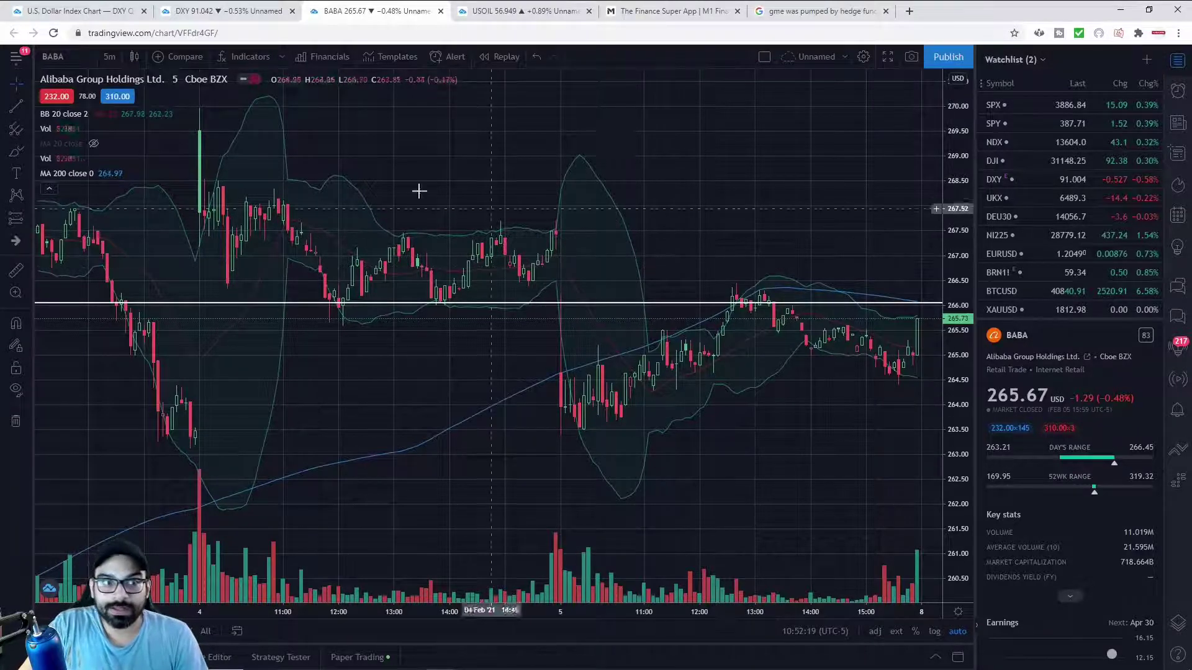
{"action": "left_click", "coordinate": [110, 57]}
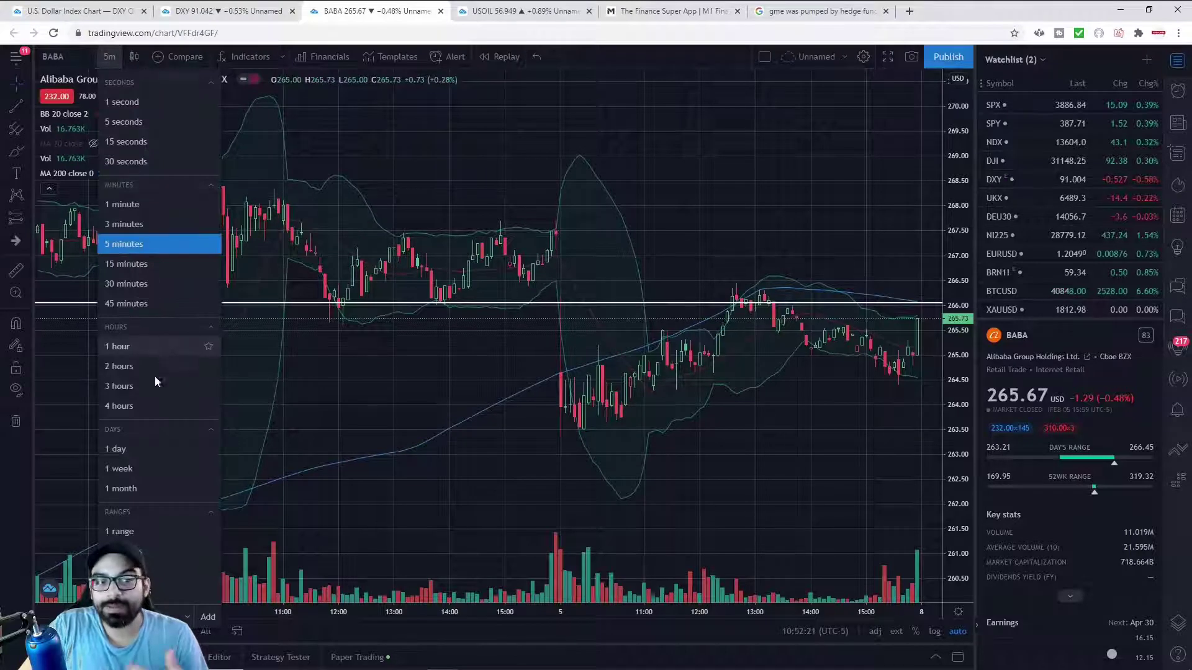
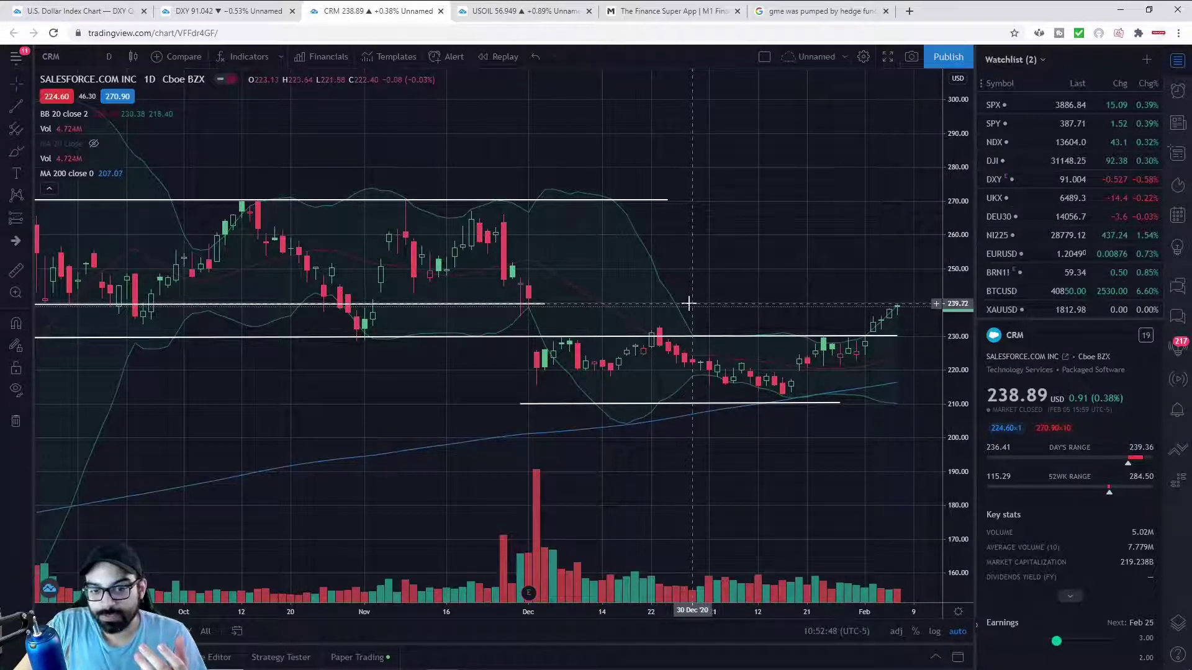
- Examine the Salesforce (CRM) daily chart around its 230, 240 and 270 lines, dismissing the advertisement and trial offer
{"action": "left_click_drag", "start_coordinate": [119, 319], "coordinate": [242, 371]}
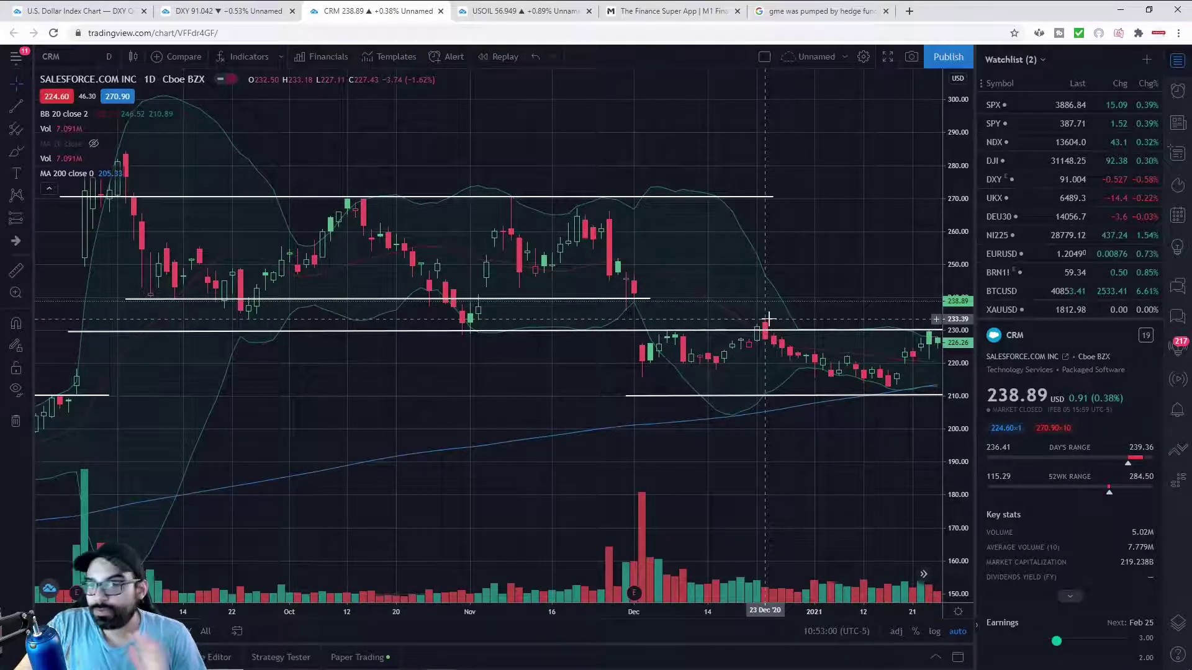
{"action": "left_click_drag", "start_coordinate": [884, 292], "coordinate": [649, 304]}
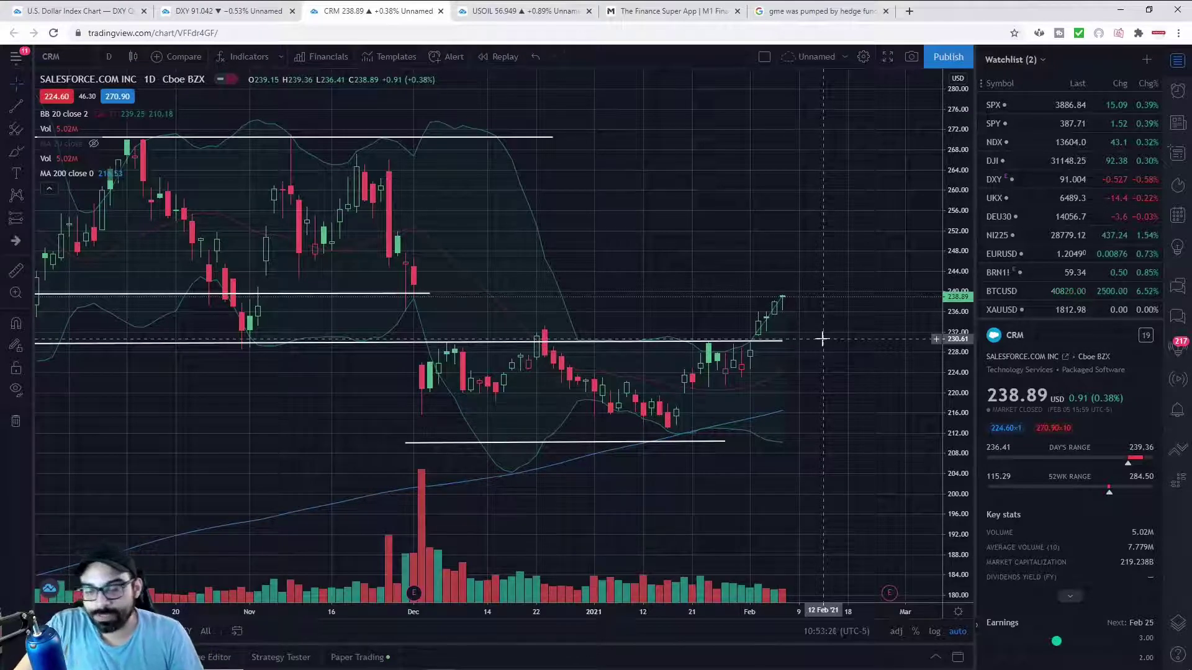
{"action": "scroll", "coordinate": [838, 376], "scroll_direction": "down", "scroll_amount": 4}
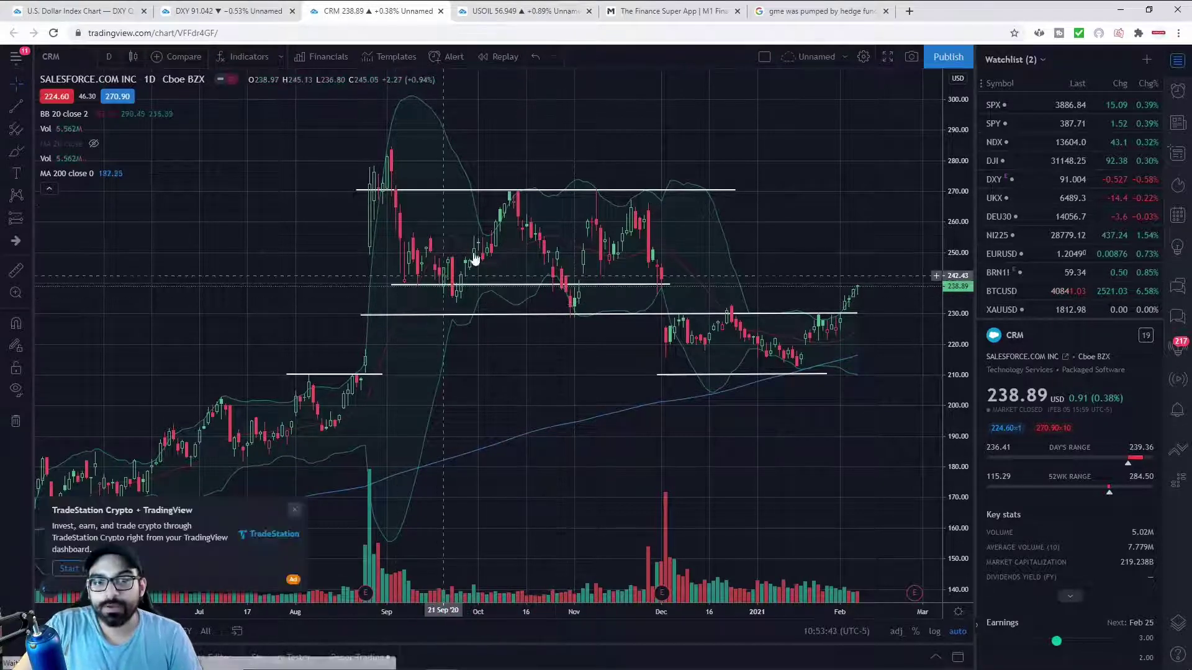
{"action": "left_click", "coordinate": [294, 510]}
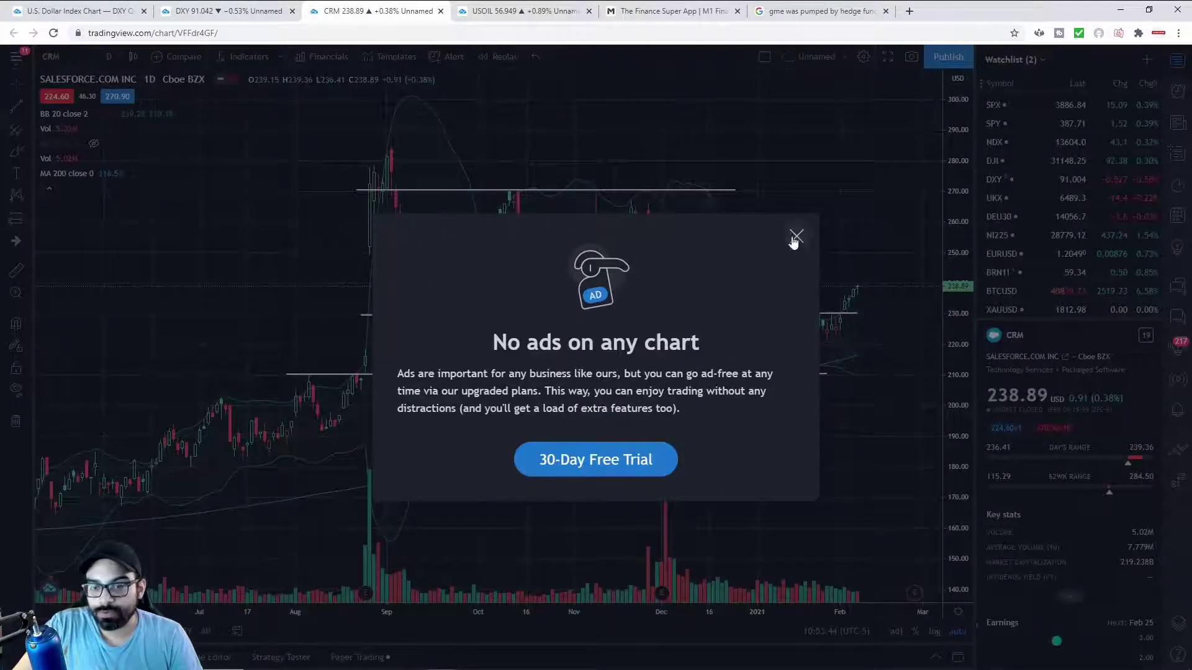
{"action": "left_click", "coordinate": [793, 235]}
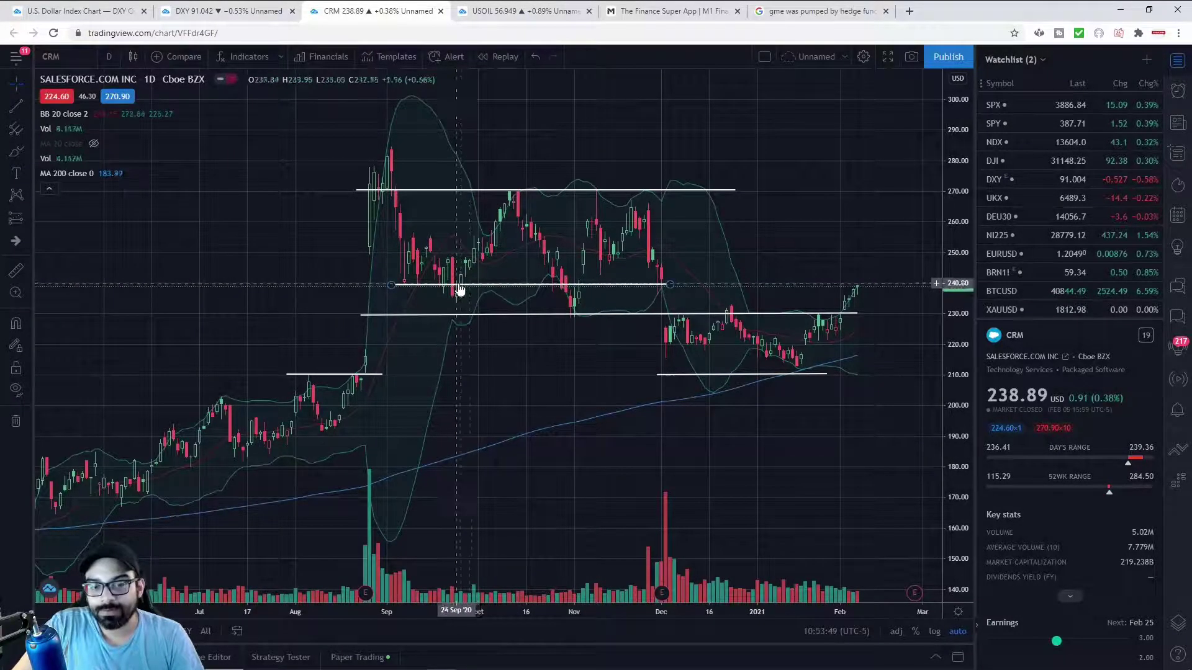
{"action": "left_click_drag", "start_coordinate": [460, 288], "coordinate": [462, 293]}
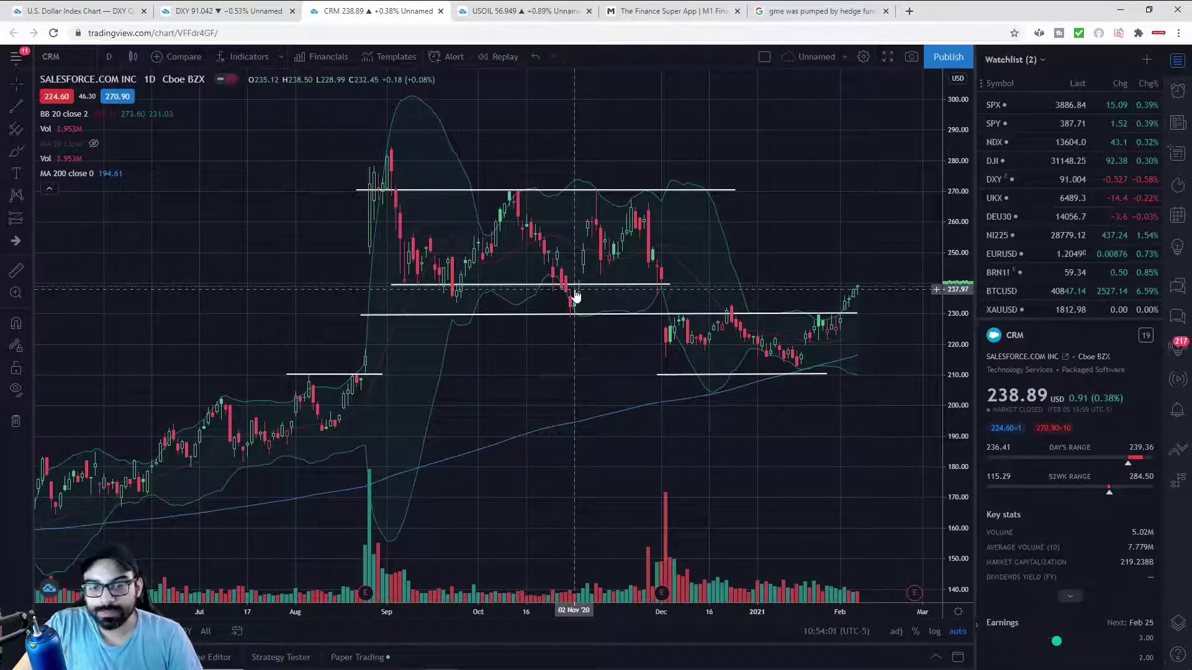
- Load the APXT chart and examine recent price action around the 15.00 and 14.50 lines
{"action": "type", "text": "APXT"}
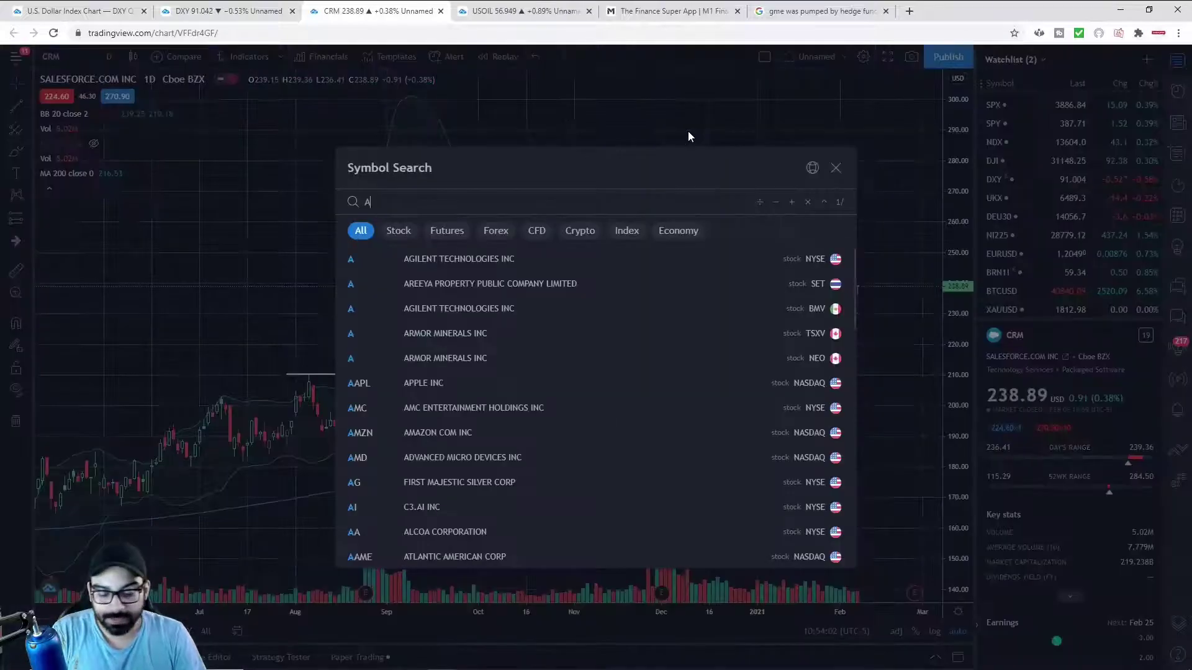
{"action": "key", "text": "Return"}
{"action": "scroll", "coordinate": [687, 130], "scroll_direction": "up", "scroll_amount": 5}
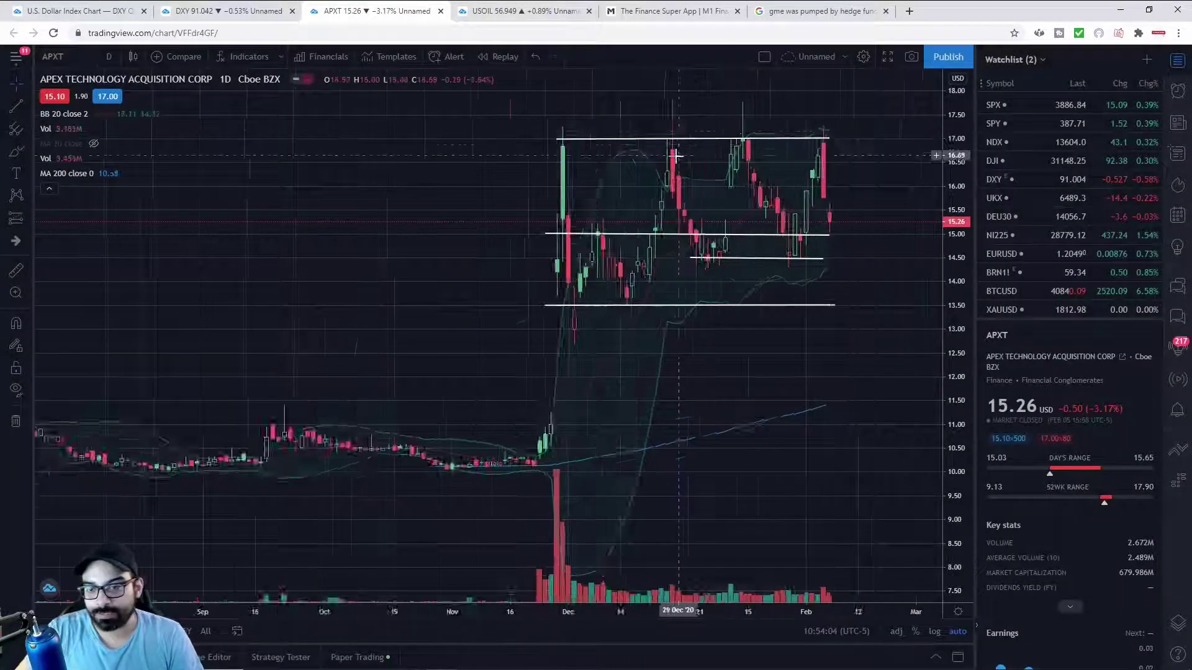
{"action": "left_click", "coordinate": [574, 234]}
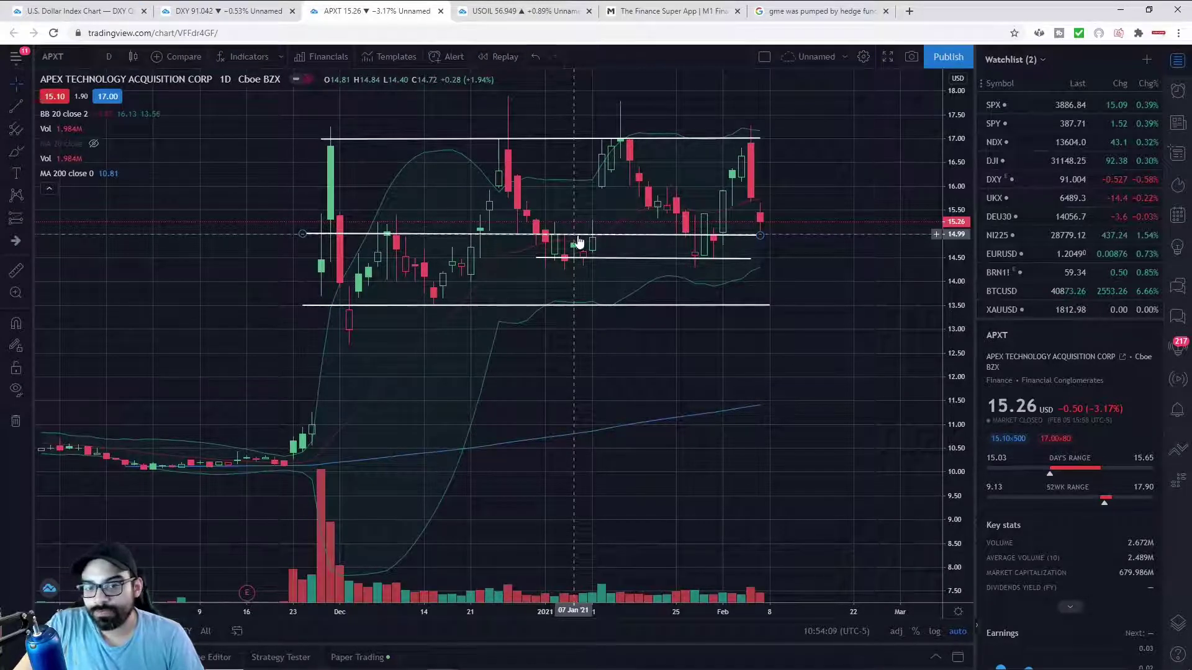
{"action": "left_click", "coordinate": [554, 250]}
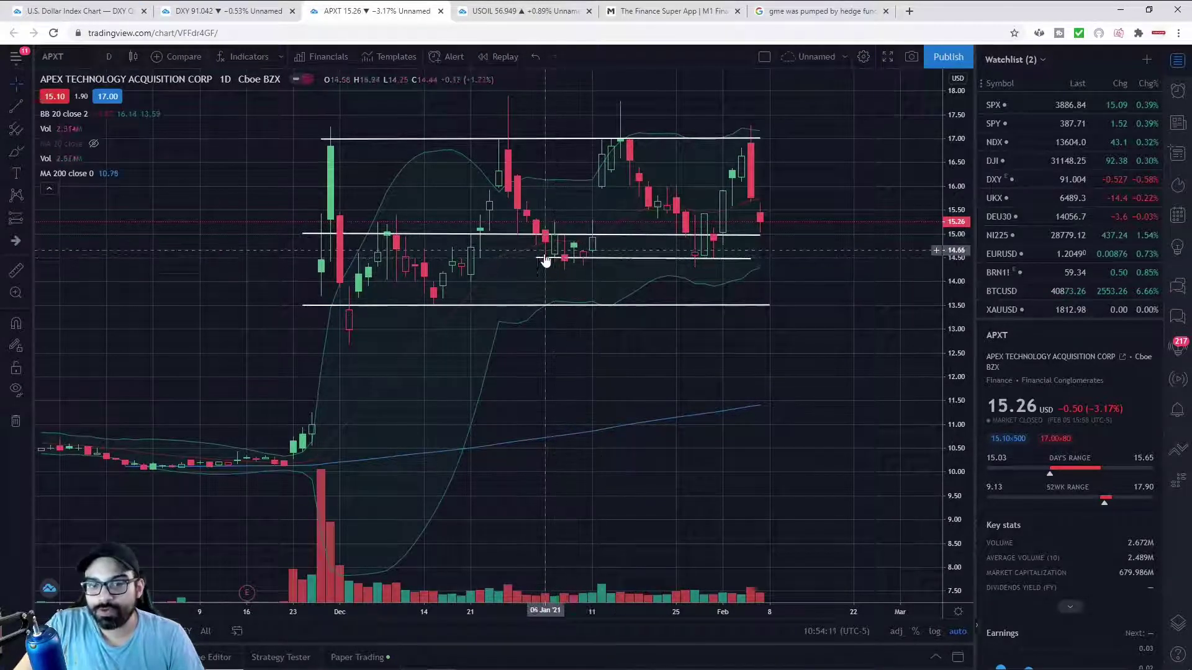
{"action": "left_click", "coordinate": [579, 260]}
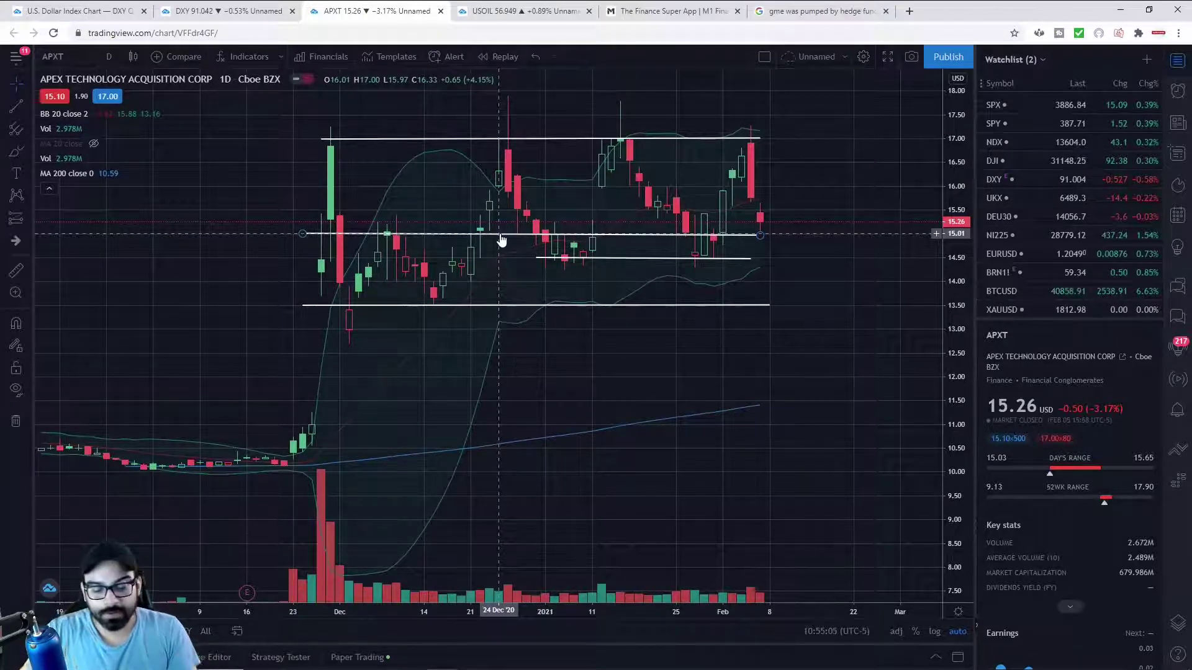
- Load the NIO chart and examine the January and February candles against the horizontal line near 55
{"action": "type", "text": "NIO"}
{"action": "key", "text": "Return"}
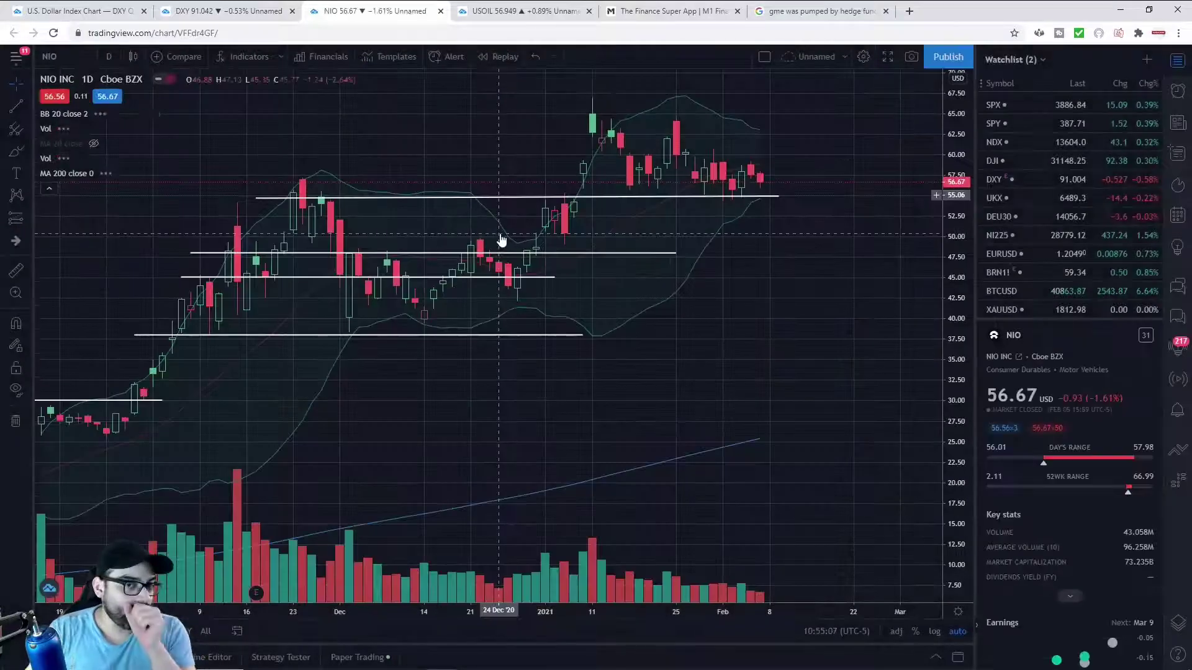
{"action": "scroll", "coordinate": [685, 216], "scroll_direction": "up", "scroll_amount": 1}
{"action": "scroll", "coordinate": [685, 216], "scroll_direction": "up", "scroll_amount": 2}
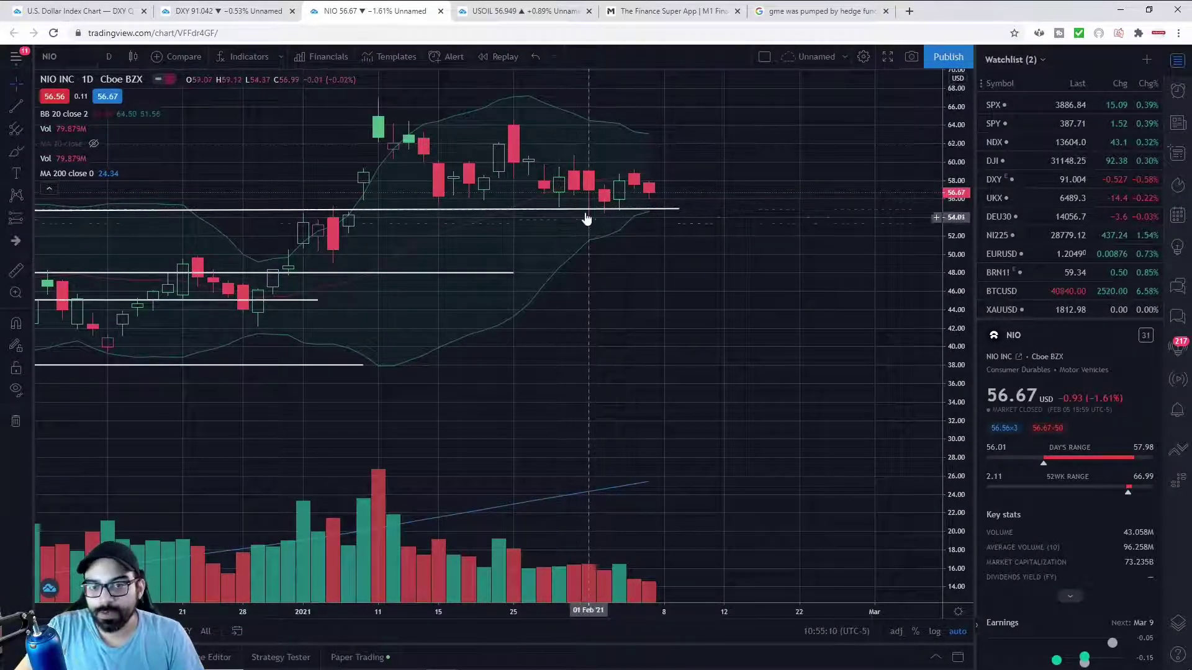
{"action": "left_click", "coordinate": [588, 209]}
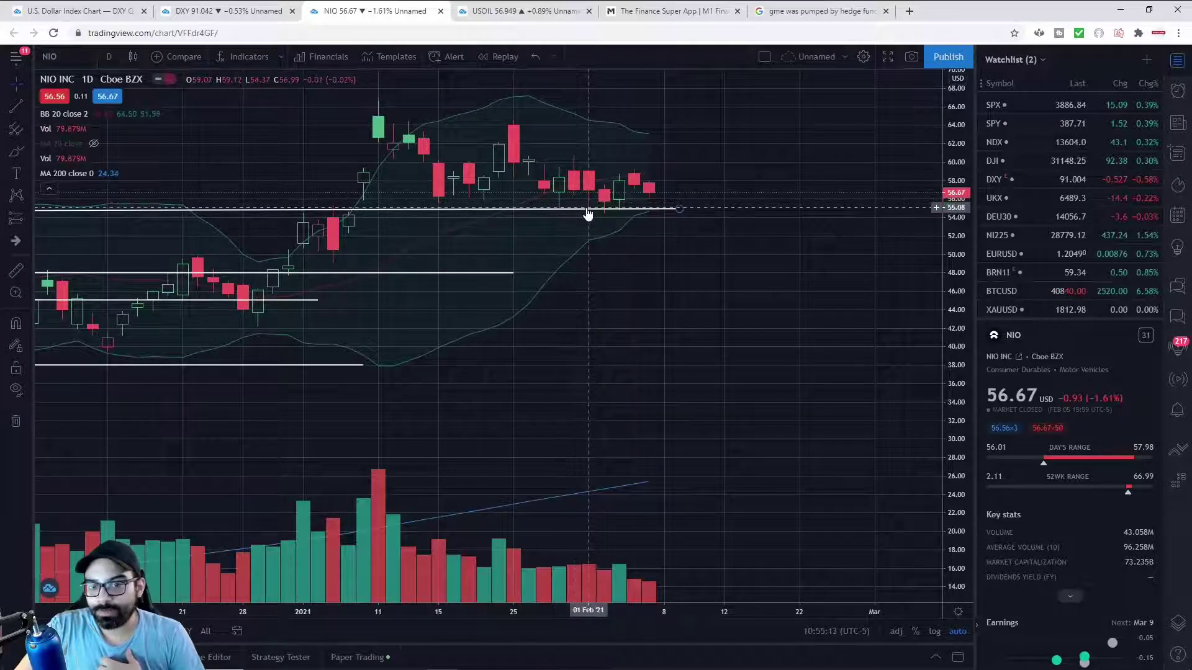
{"action": "left_click_drag", "start_coordinate": [587, 210], "coordinate": [448, 213]}
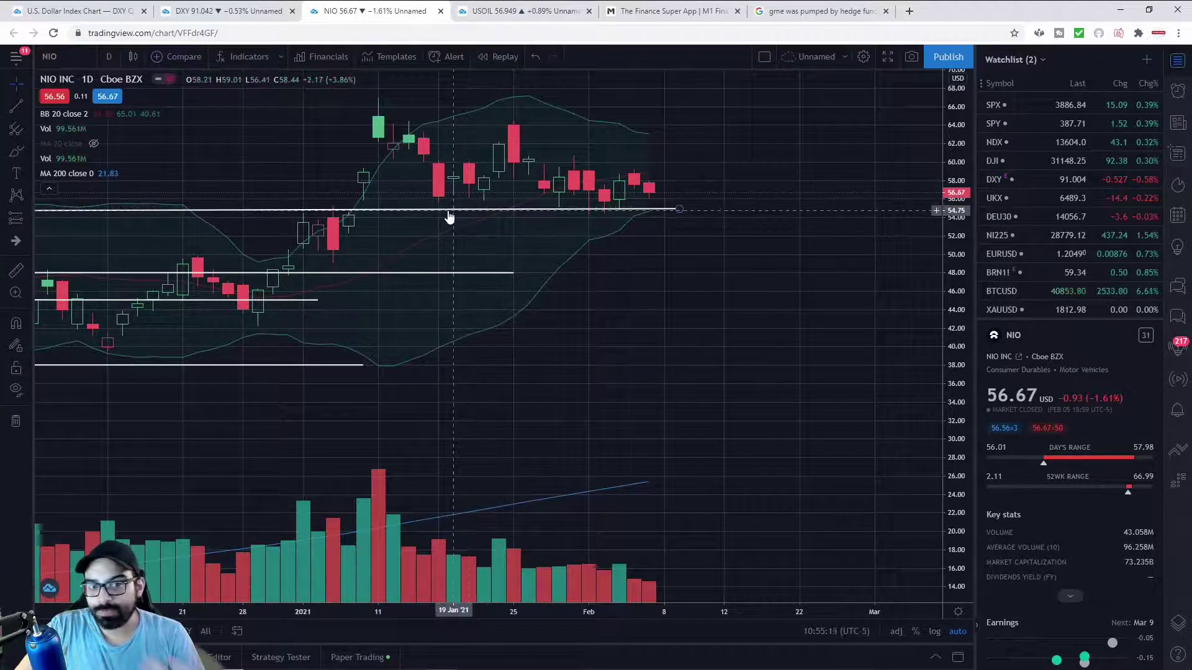
- Draw a horizontal trend line near 60 on the NIO chart, from 7 Jan '21 to 10 Feb '21
{"action": "scroll", "coordinate": [448, 214], "scroll_direction": "down", "scroll_amount": 2}
{"action": "left_click", "coordinate": [296, 213]}
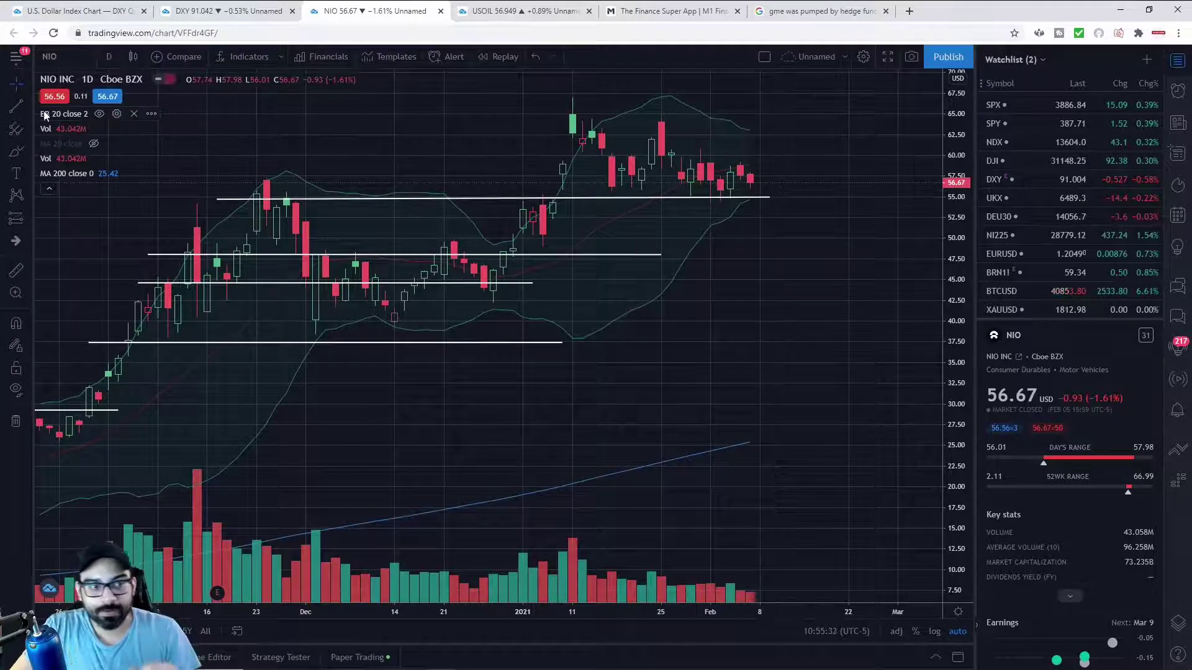
{"action": "left_click", "coordinate": [15, 106]}
{"action": "left_click", "coordinate": [552, 155]}
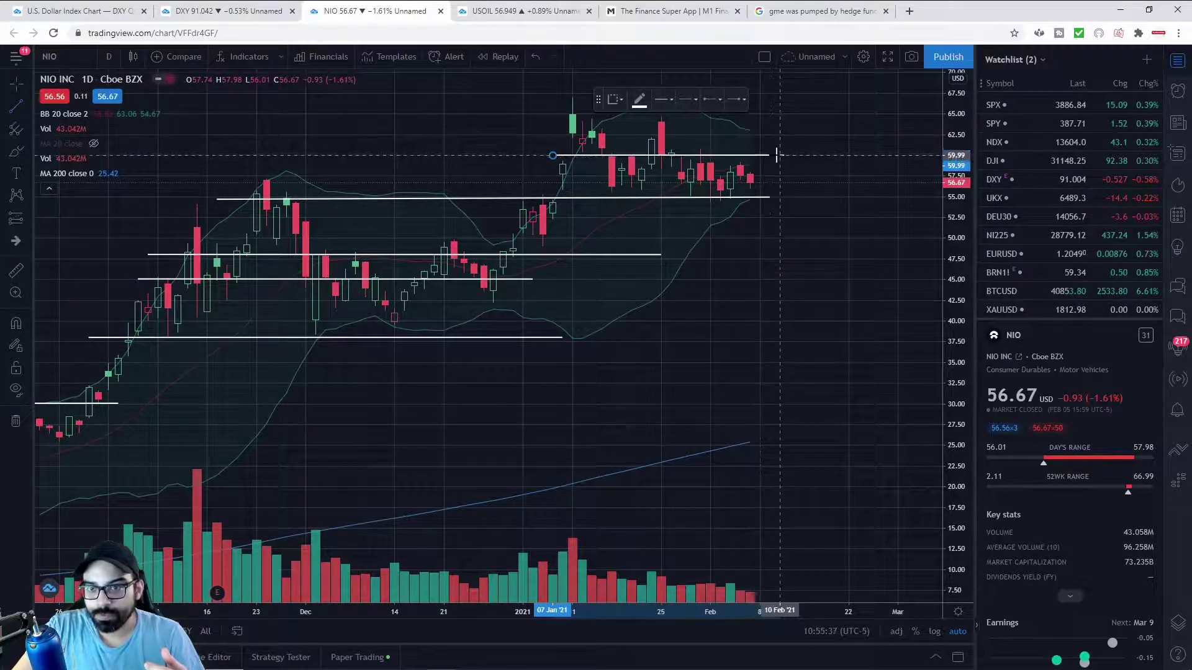
{"action": "left_click", "coordinate": [779, 155]}
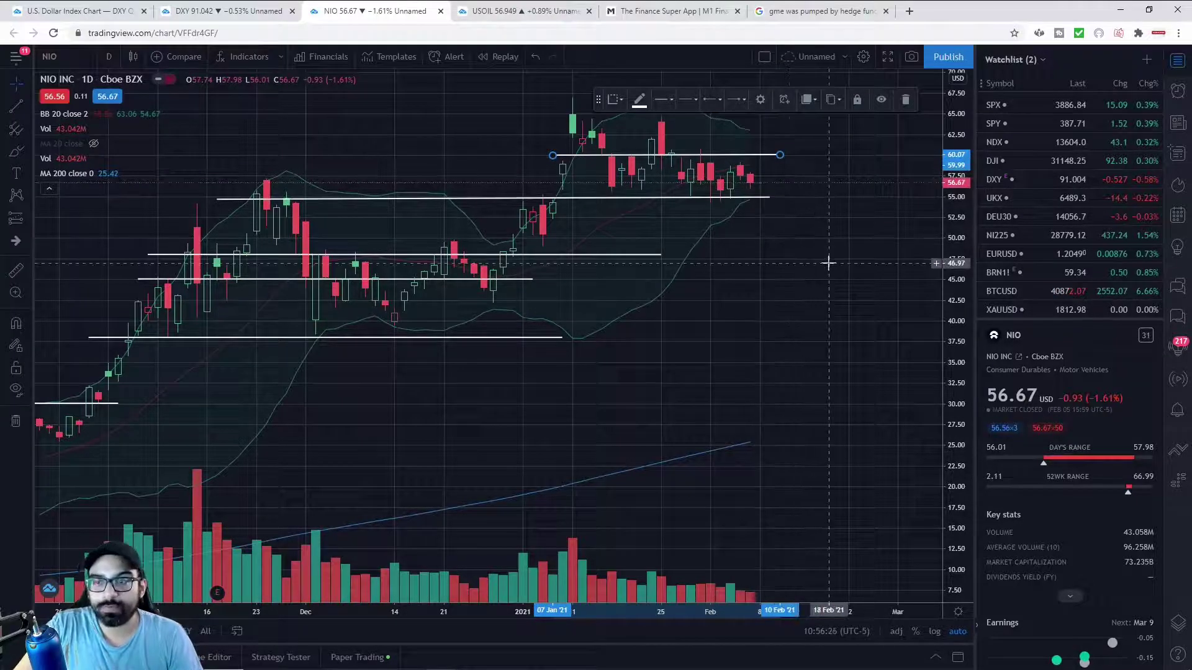
- View the DJI daily chart, and load the PLTR chart to examine its December to February candles against the marked lines
{"action": "left_click", "coordinate": [1019, 162]}
{"action": "scroll", "coordinate": [758, 227], "scroll_direction": "down", "scroll_amount": 5}
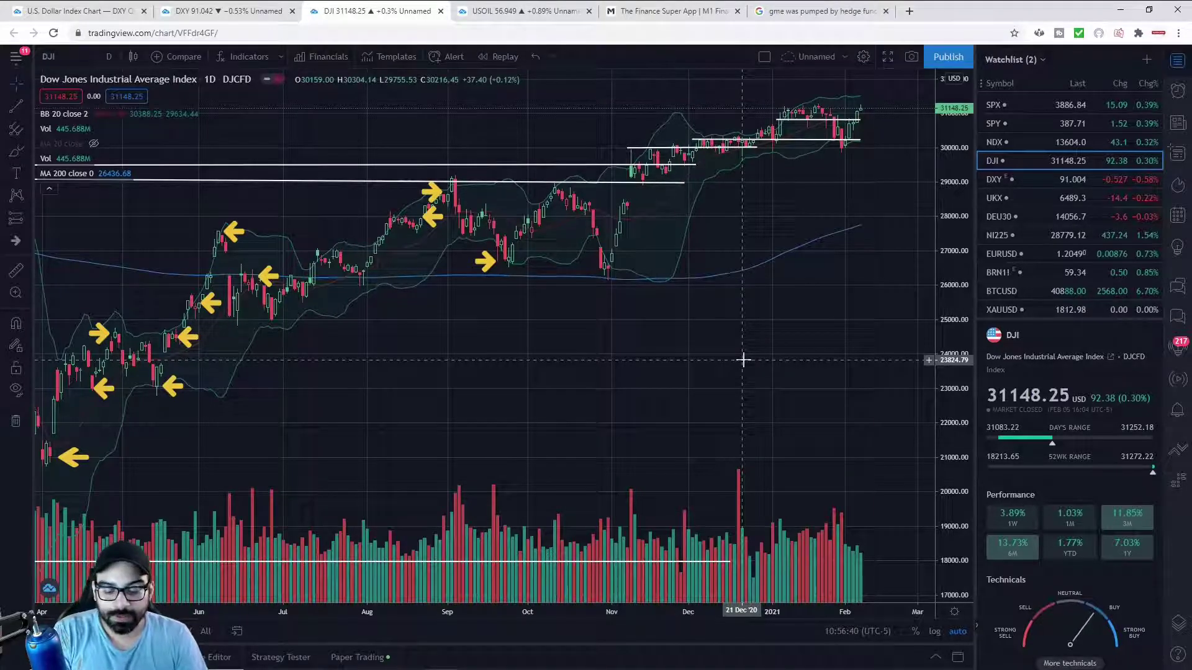
{"action": "type", "text": "pltr"}
{"action": "key", "text": "Return"}
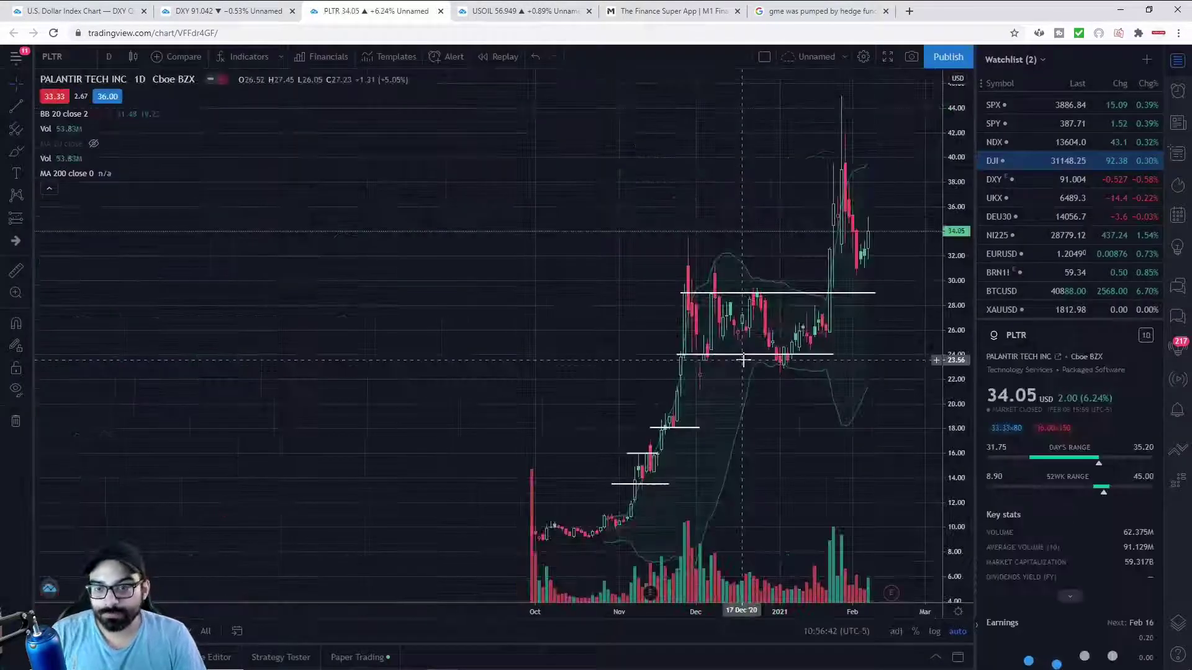
{"action": "scroll", "coordinate": [743, 360], "scroll_direction": "up", "scroll_amount": 5}
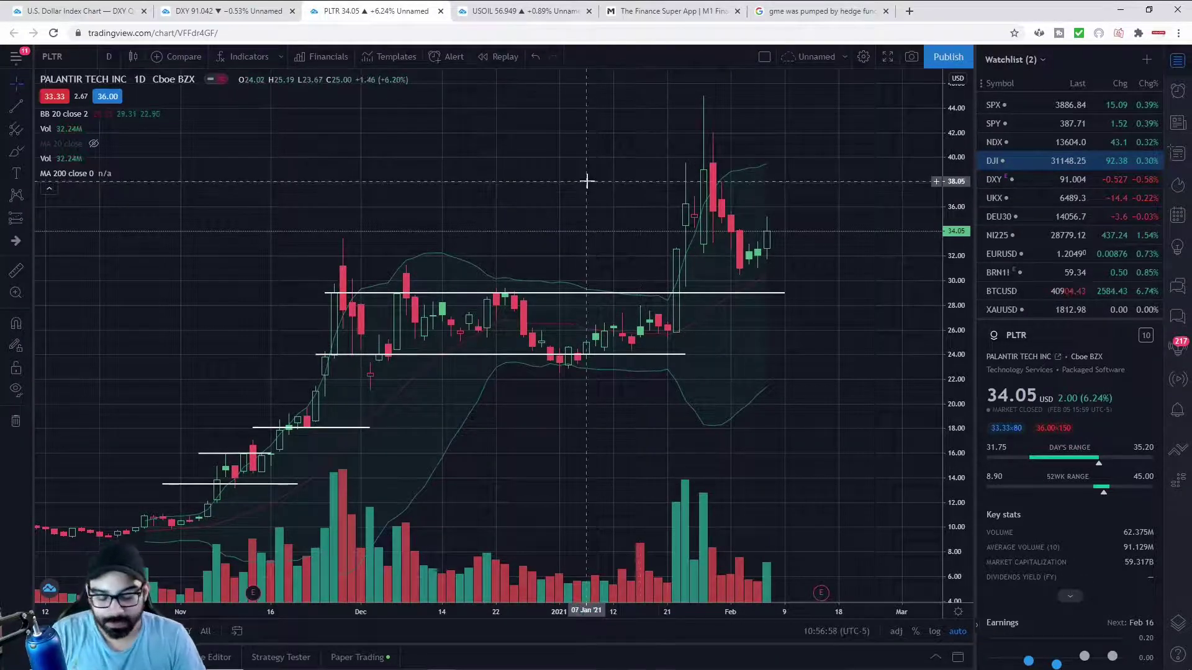
- Load the APXT daily chart to review its price action against the marked horizontal lines
{"action": "type", "text": "ni"}
{"action": "key", "text": "BackSpace"}
{"action": "key", "text": "BackSpace"}
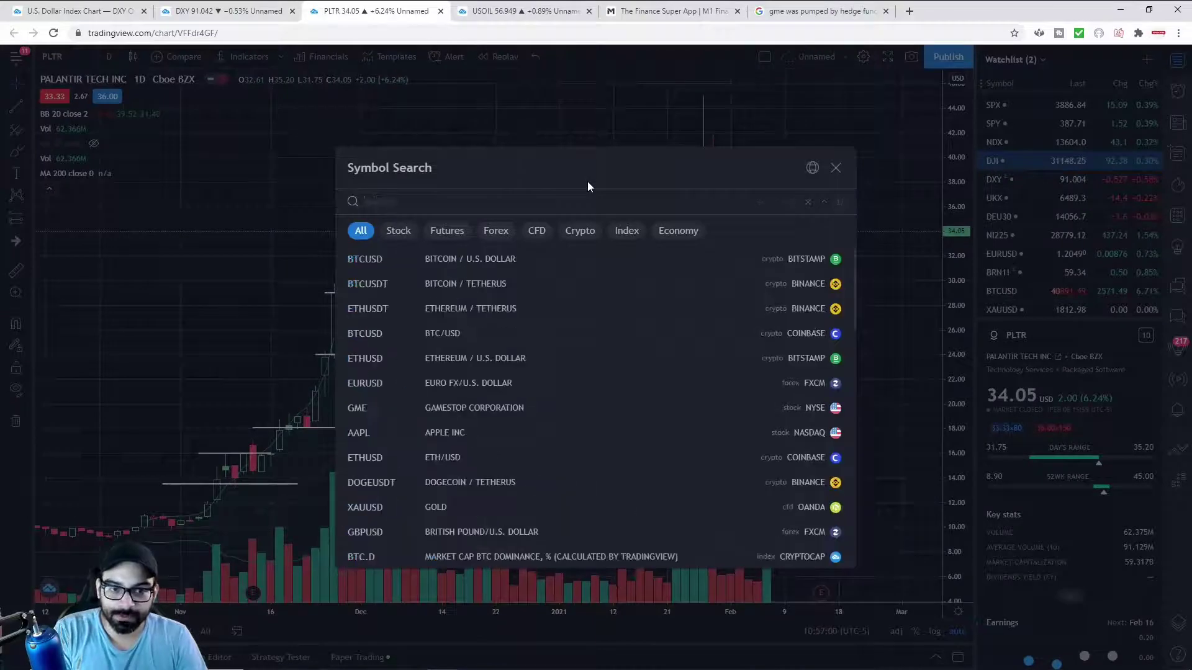
{"action": "type", "text": "apxt"}
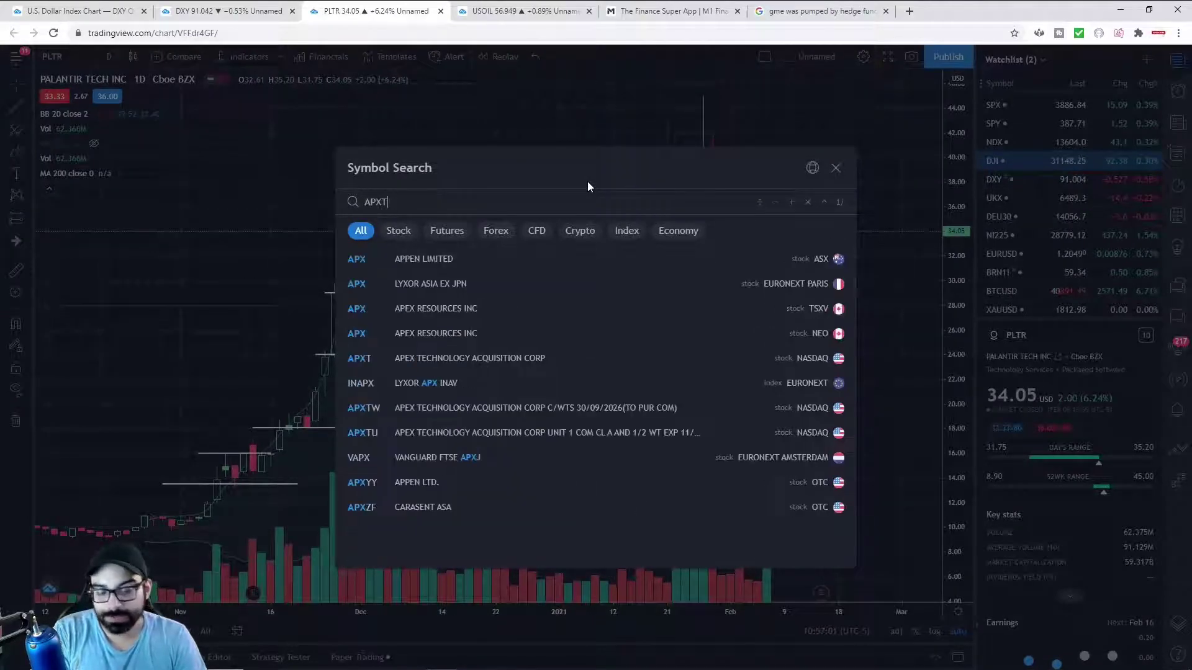
{"action": "key", "text": "Return"}
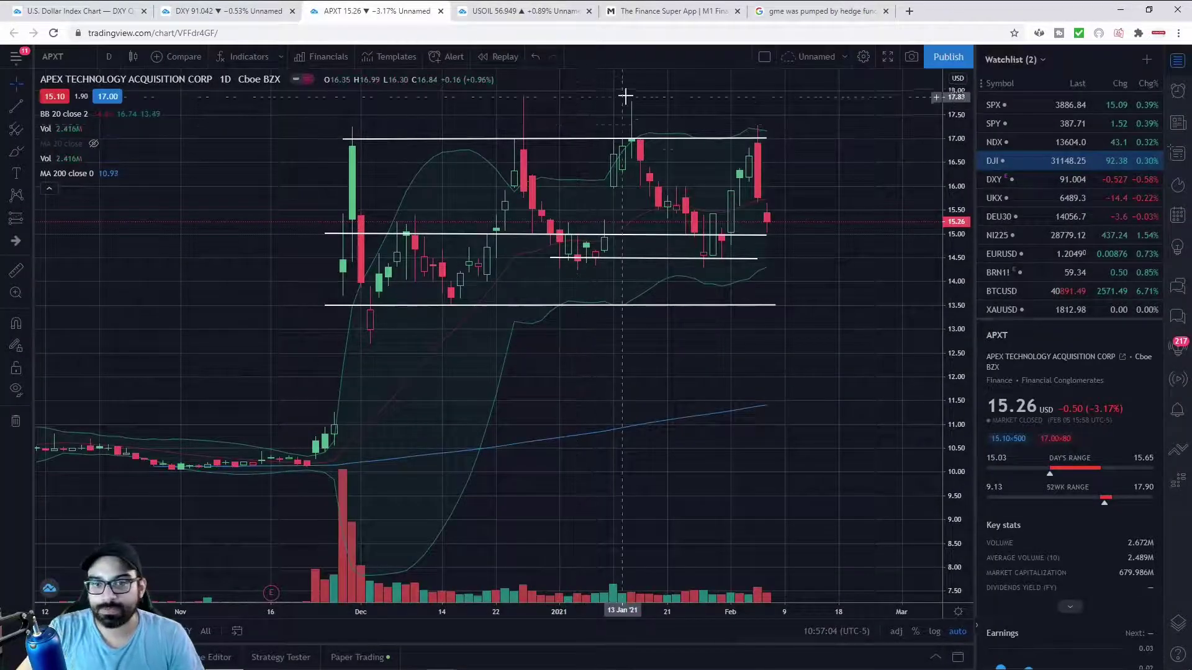